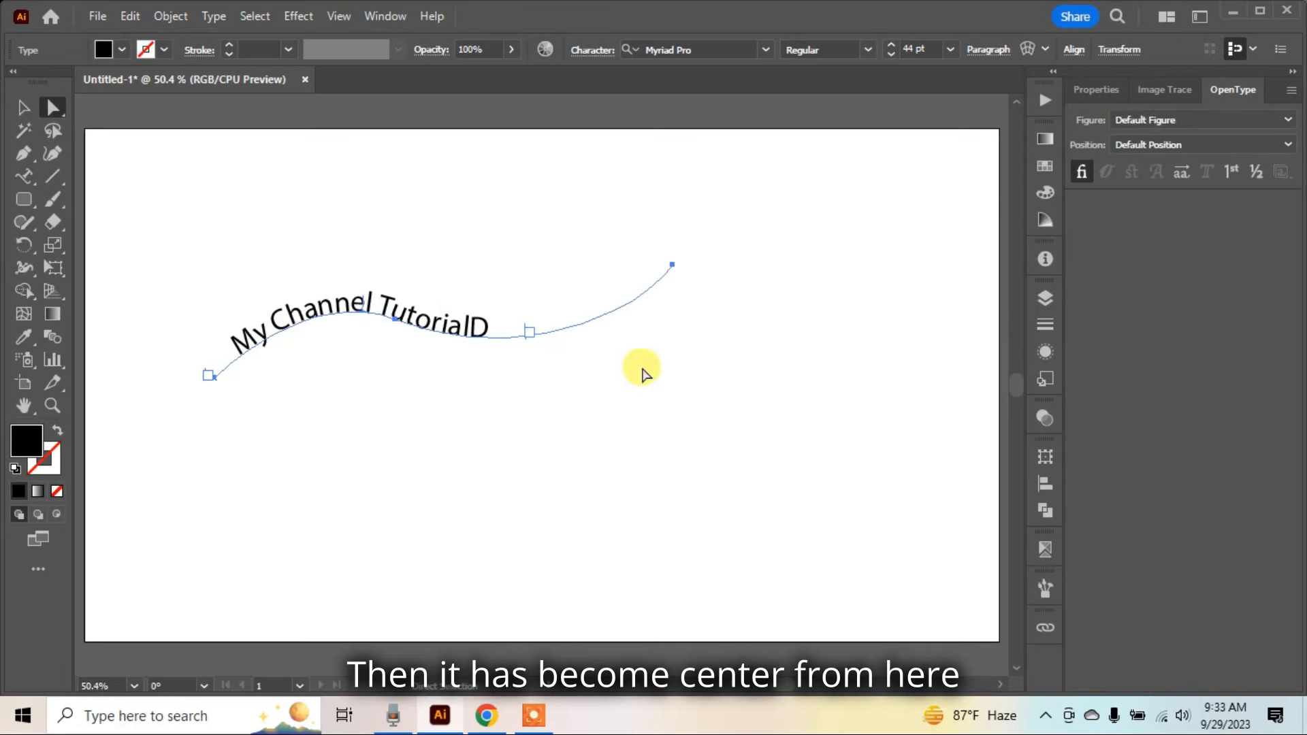
# - Select the wavy path text My Channel TutorialD and delete it from the artboard
pyautogui.click(631, 381)
pyautogui.click(475, 333)
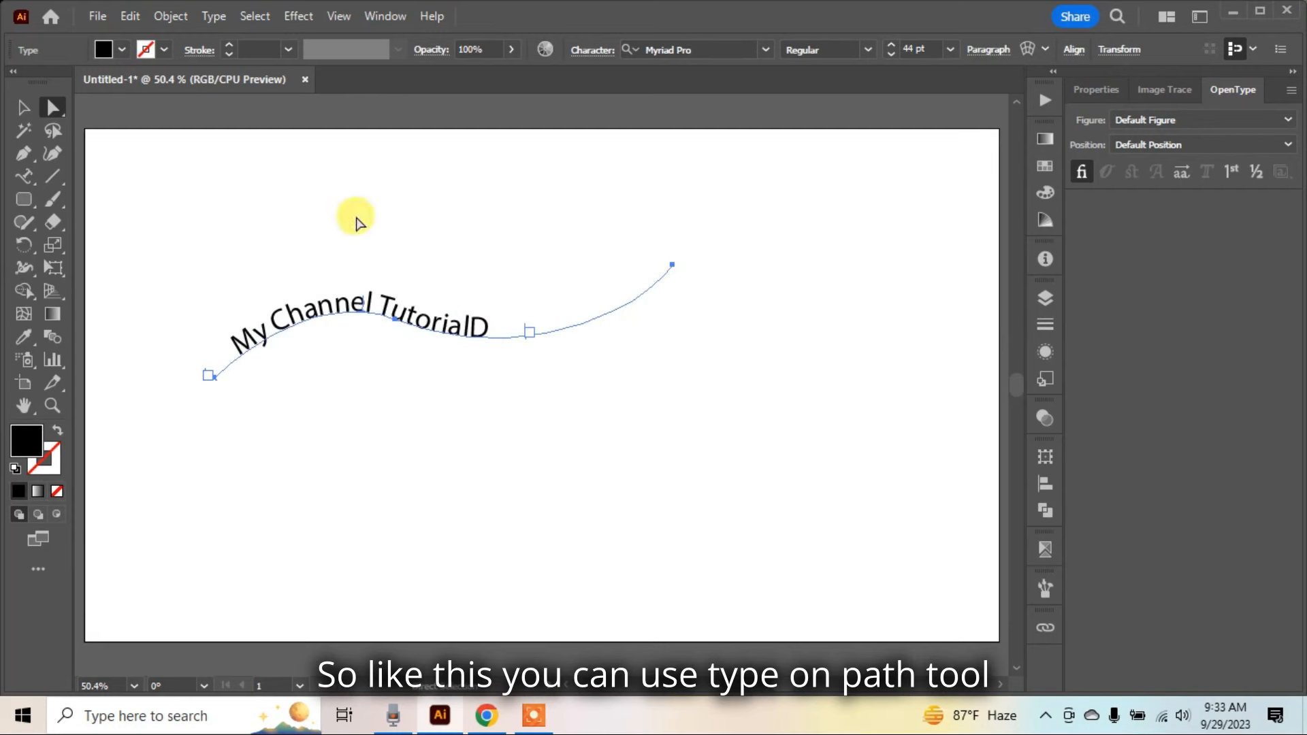
pyautogui.moveTo(231, 216); pyautogui.dragTo(819, 411)
pyautogui.press('Delete')
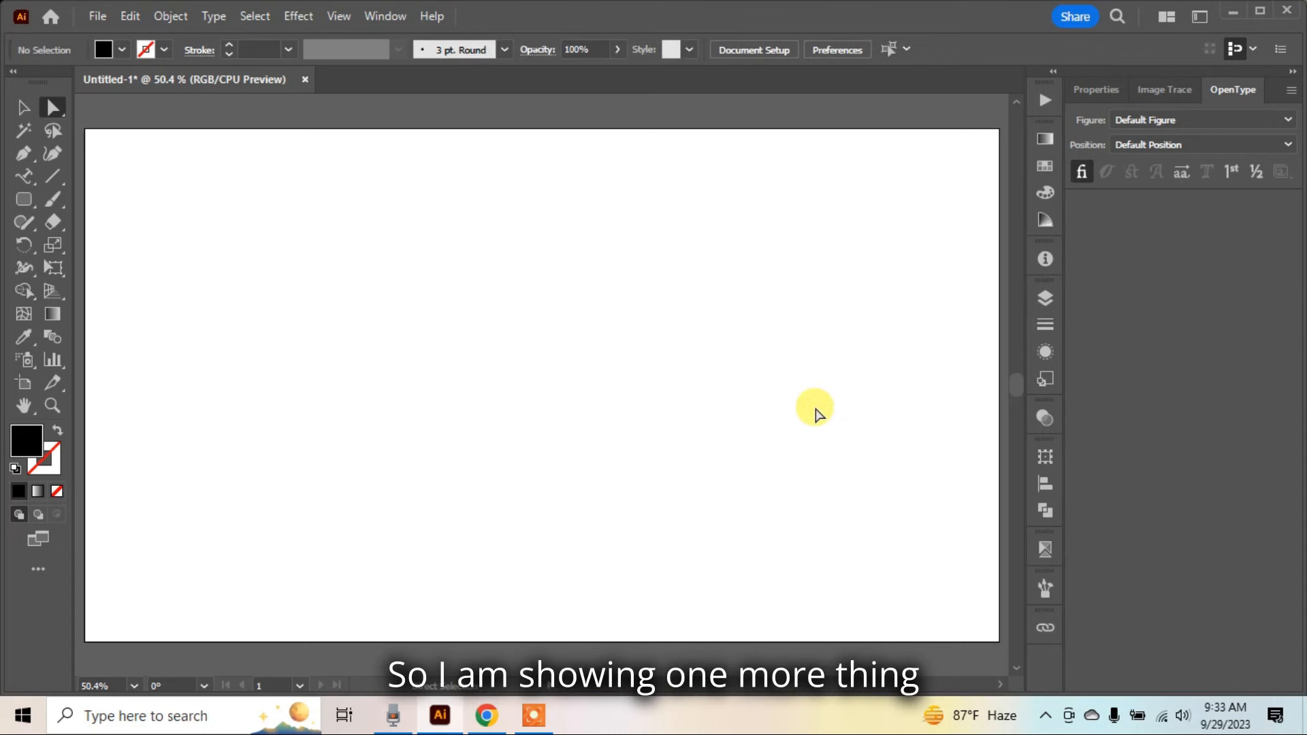
# - Draw a circle with the Ellipse tool near the middle of the artboard
pyautogui.click(24, 204)
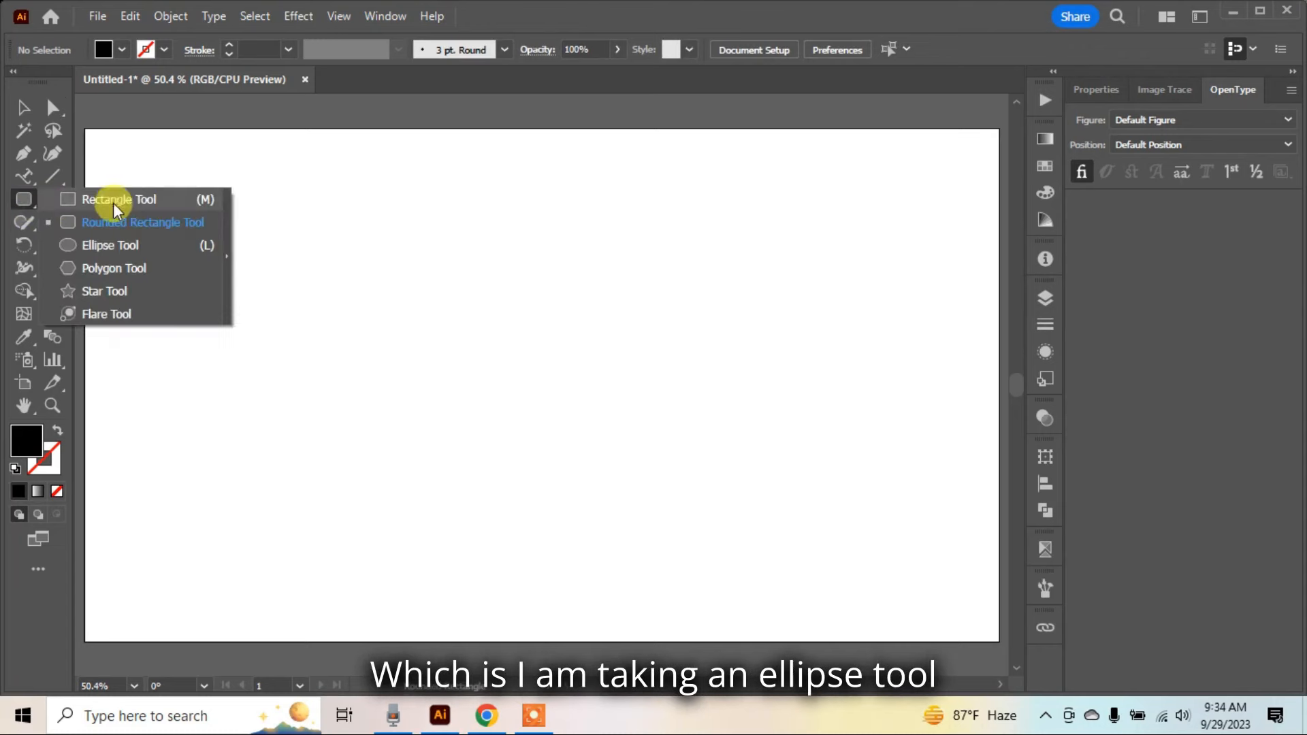
pyautogui.click(102, 247)
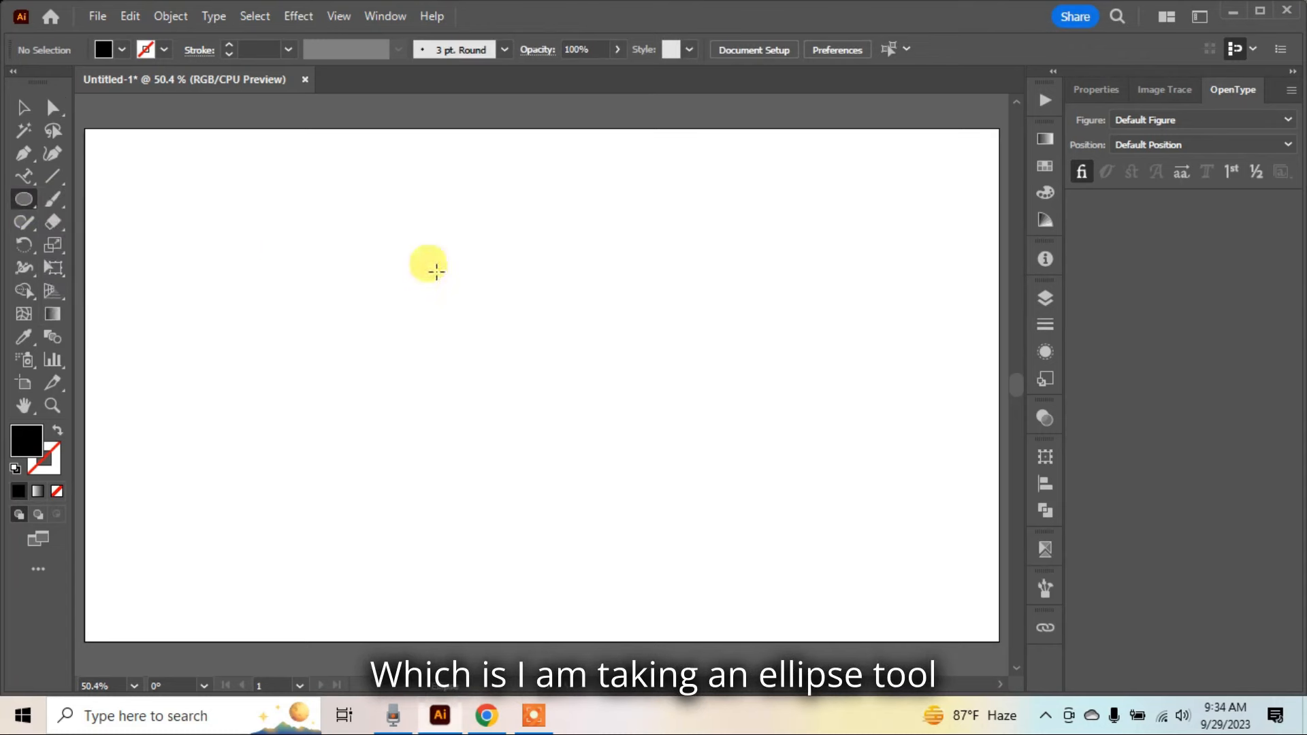
pyautogui.click(24, 199)
pyautogui.click(103, 246)
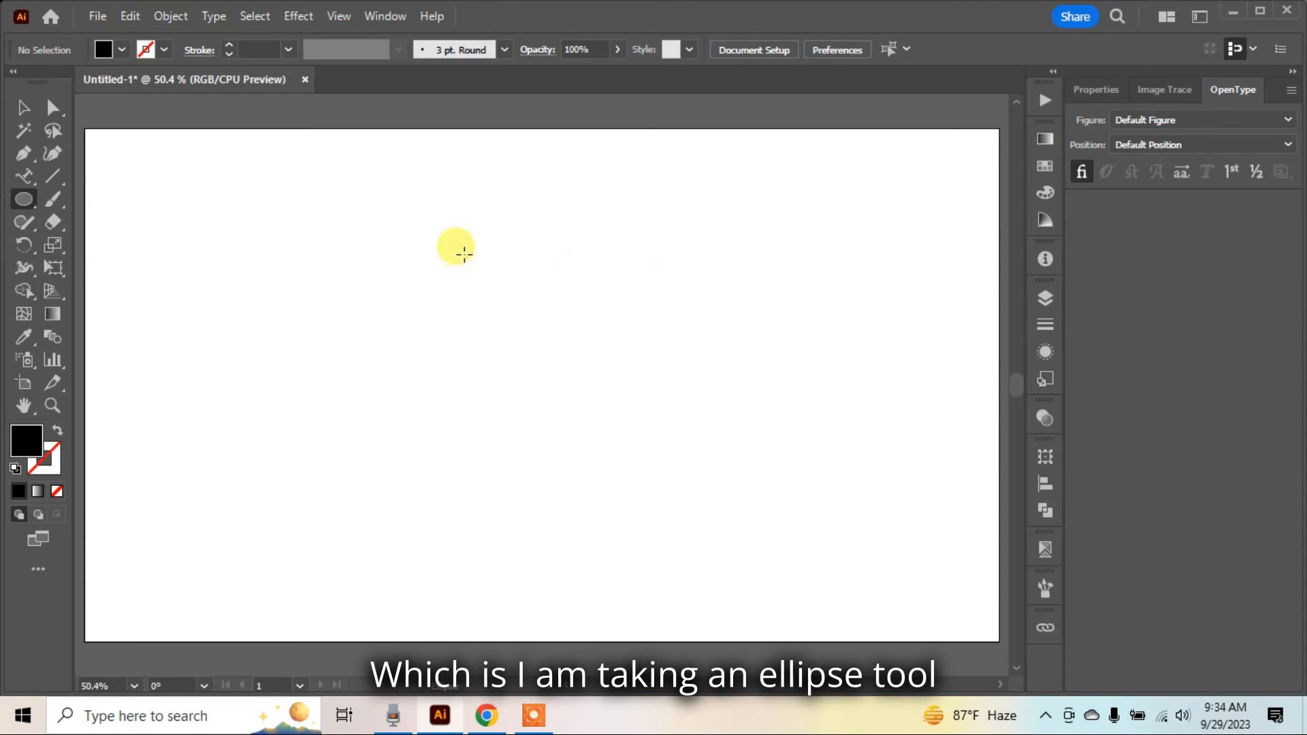
pyautogui.moveTo(464, 254); pyautogui.dragTo(671, 461)
pyautogui.hotkey('ctrl', 'z')
pyautogui.moveTo(424, 312); pyautogui.dragTo(552, 441)
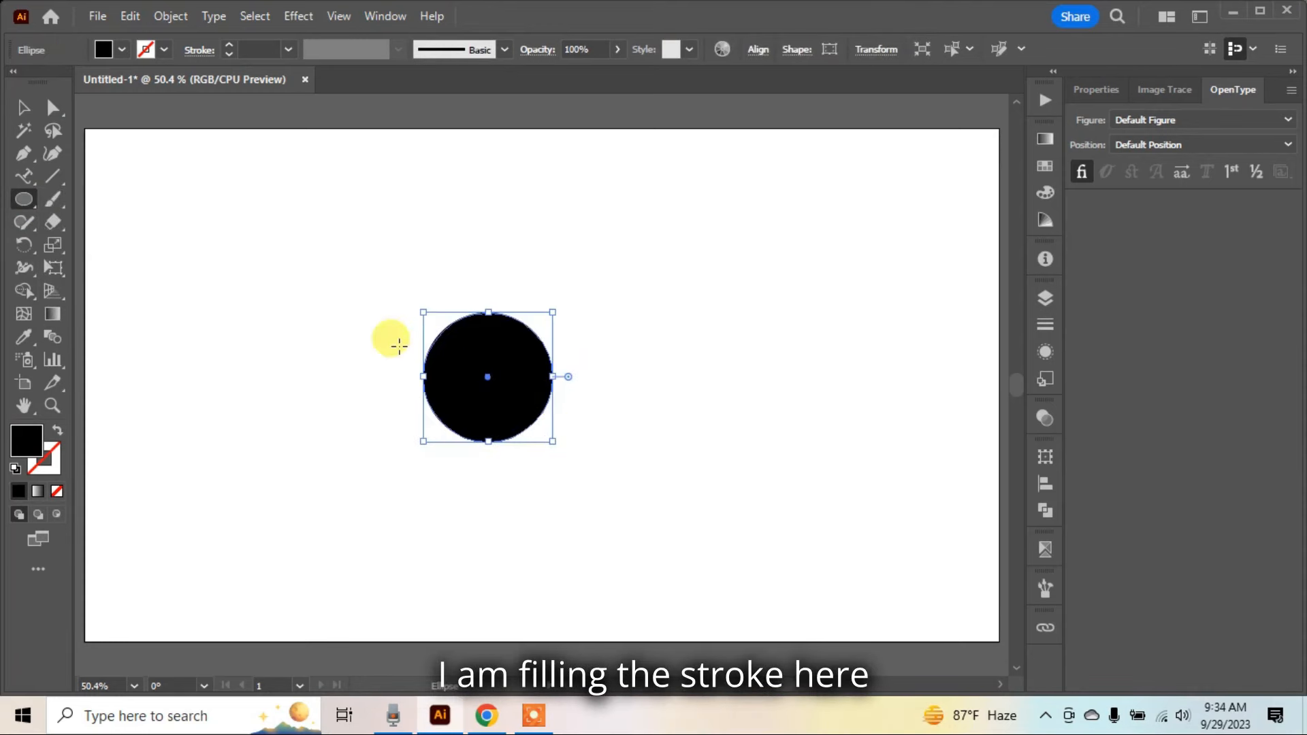
# - Swap the circle's fill and stroke to give it a black outline with no fill
pyautogui.click(57, 436)
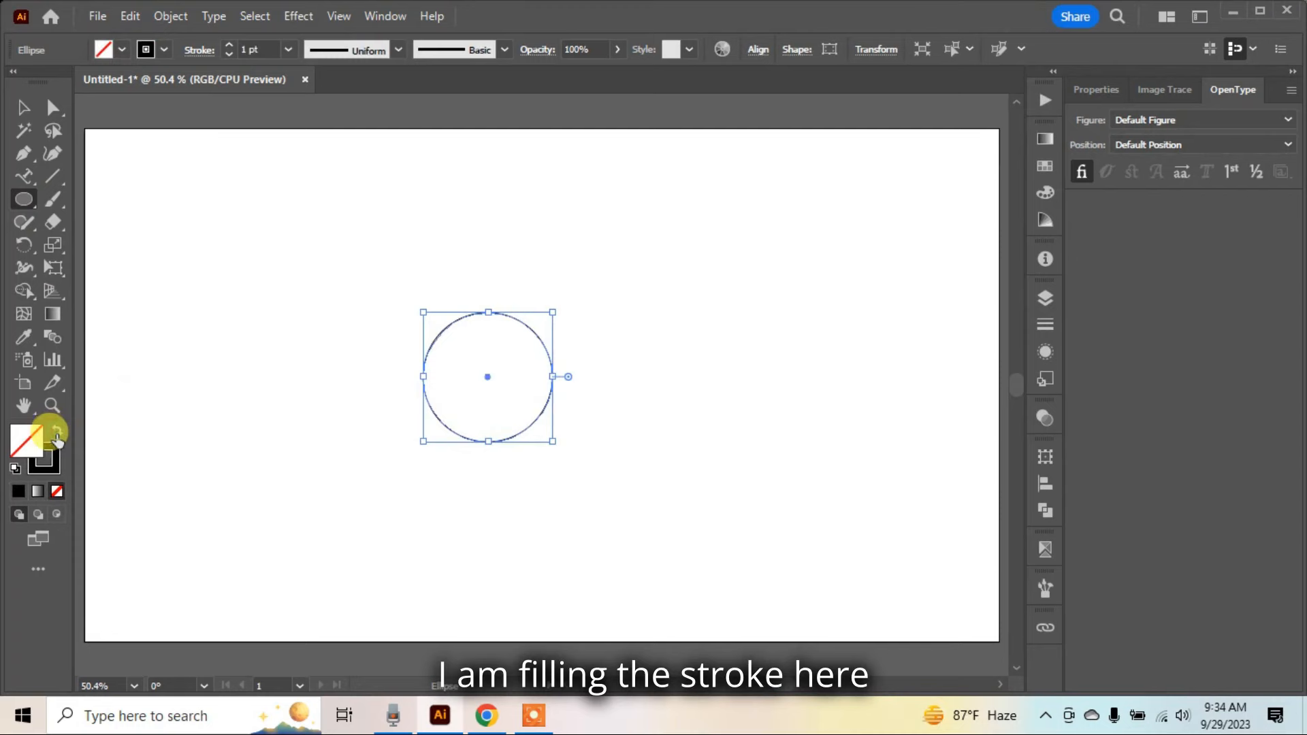
pyautogui.click(54, 457)
pyautogui.click(23, 107)
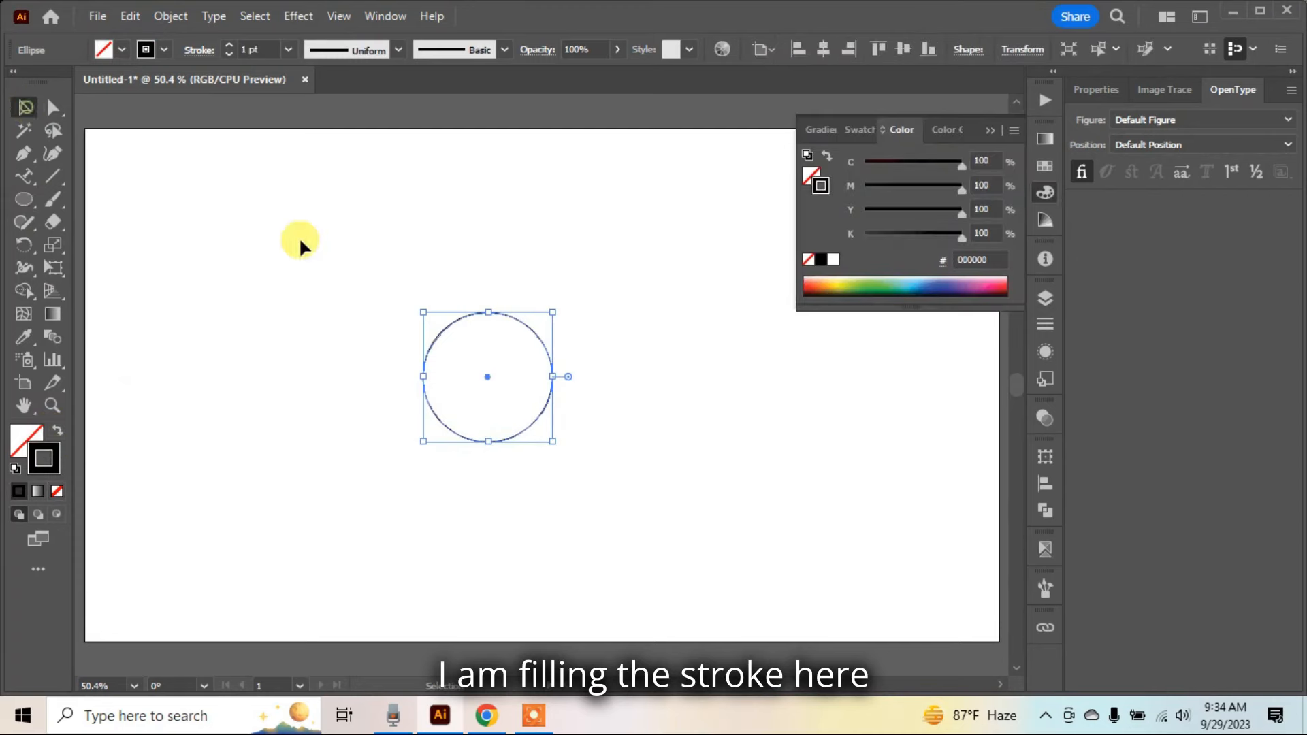
# - Apply Offset Path to the circle to create a larger concentric circle around it
pyautogui.click(418, 282)
pyautogui.moveTo(367, 283); pyautogui.dragTo(624, 423)
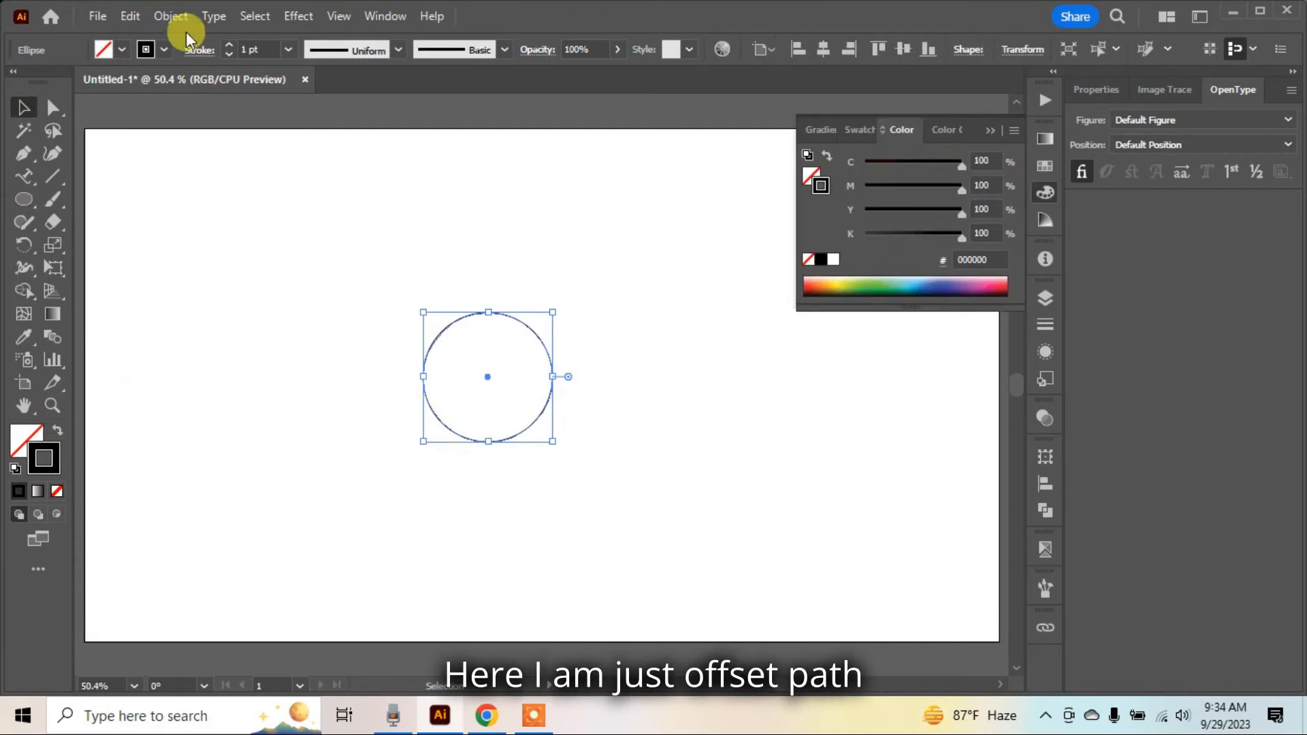
pyautogui.click(172, 16)
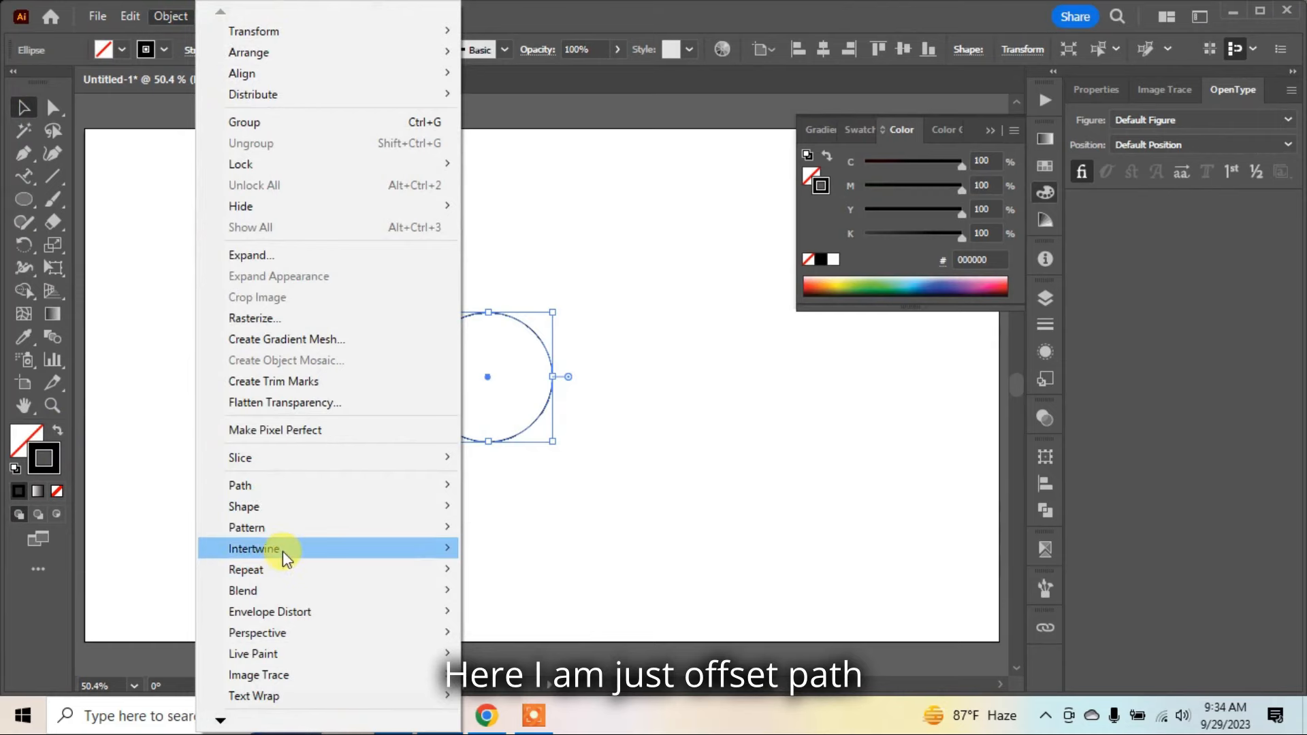
pyautogui.moveTo(272, 484)
pyautogui.click(573, 317)
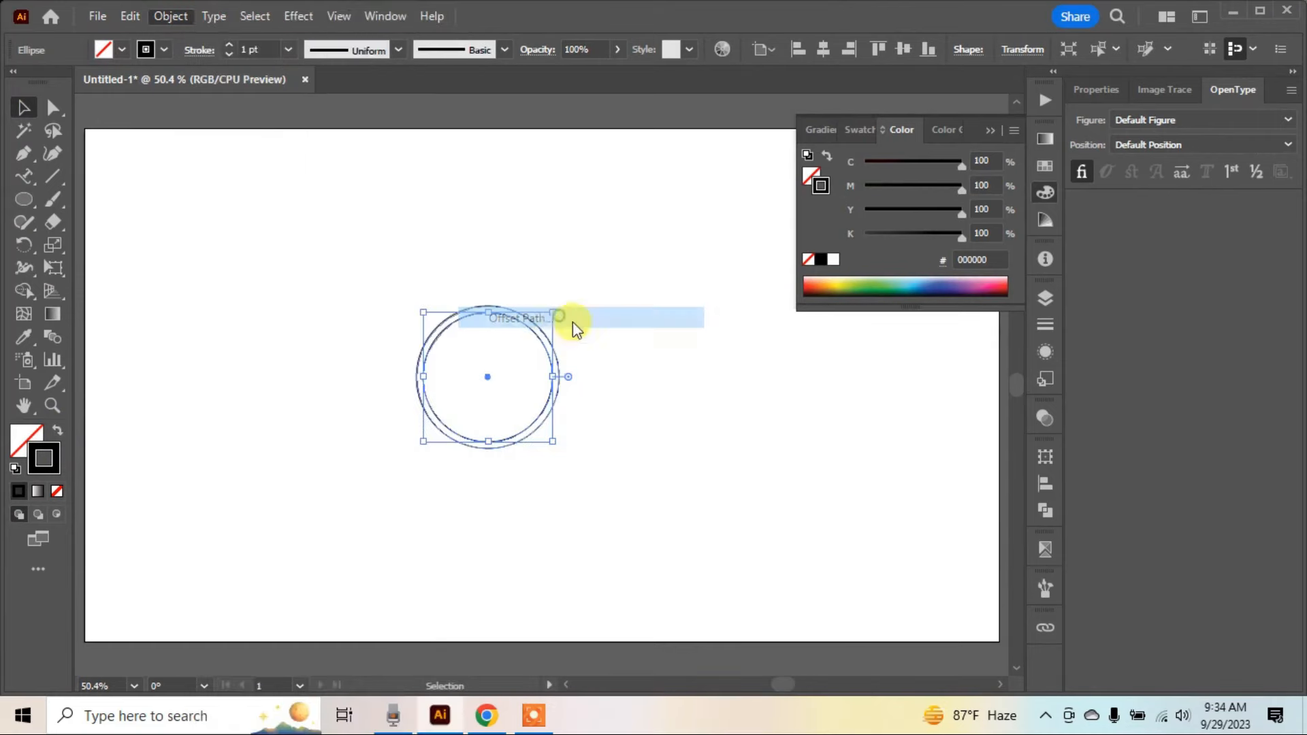
pyautogui.click(871, 356)
pyautogui.click(575, 223)
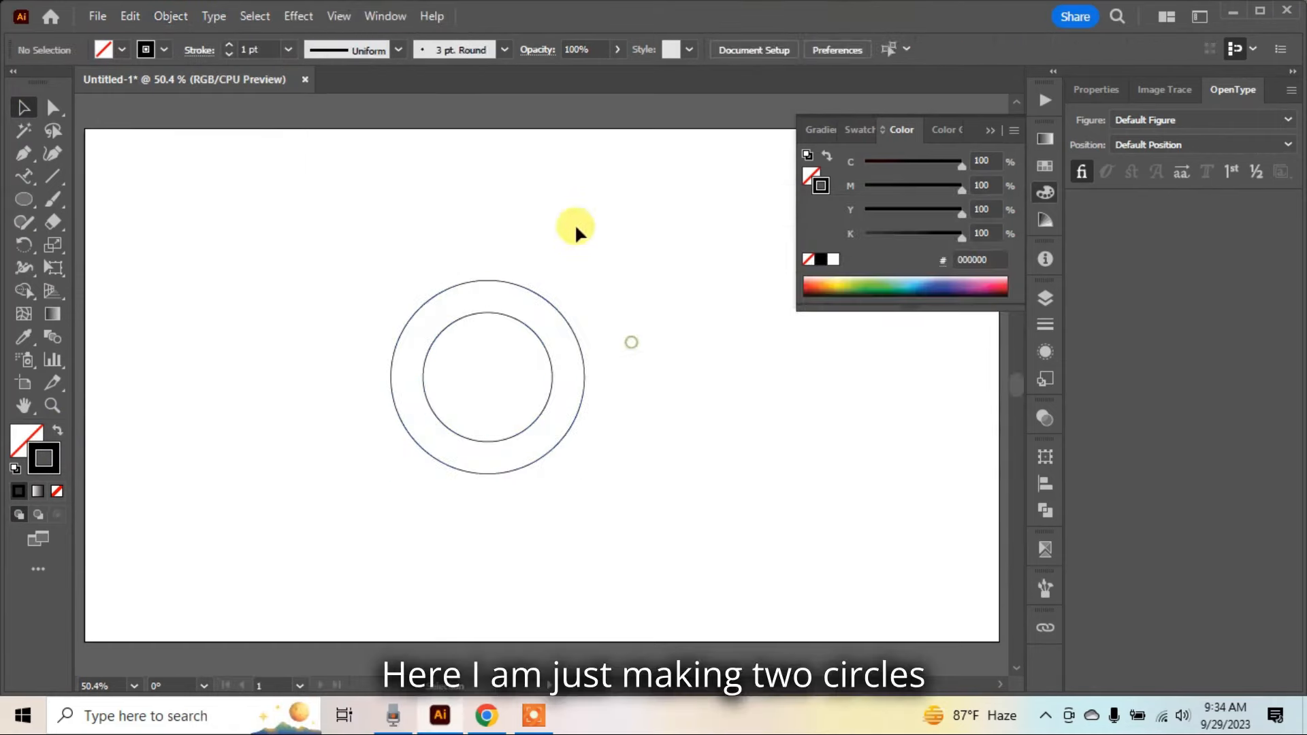
# - Move both concentric circles together slightly to the left on the artboard
pyautogui.moveTo(223, 391); pyautogui.dragTo(651, 525)
pyautogui.moveTo(487, 373); pyautogui.dragTo(452, 373)
pyautogui.click(608, 376)
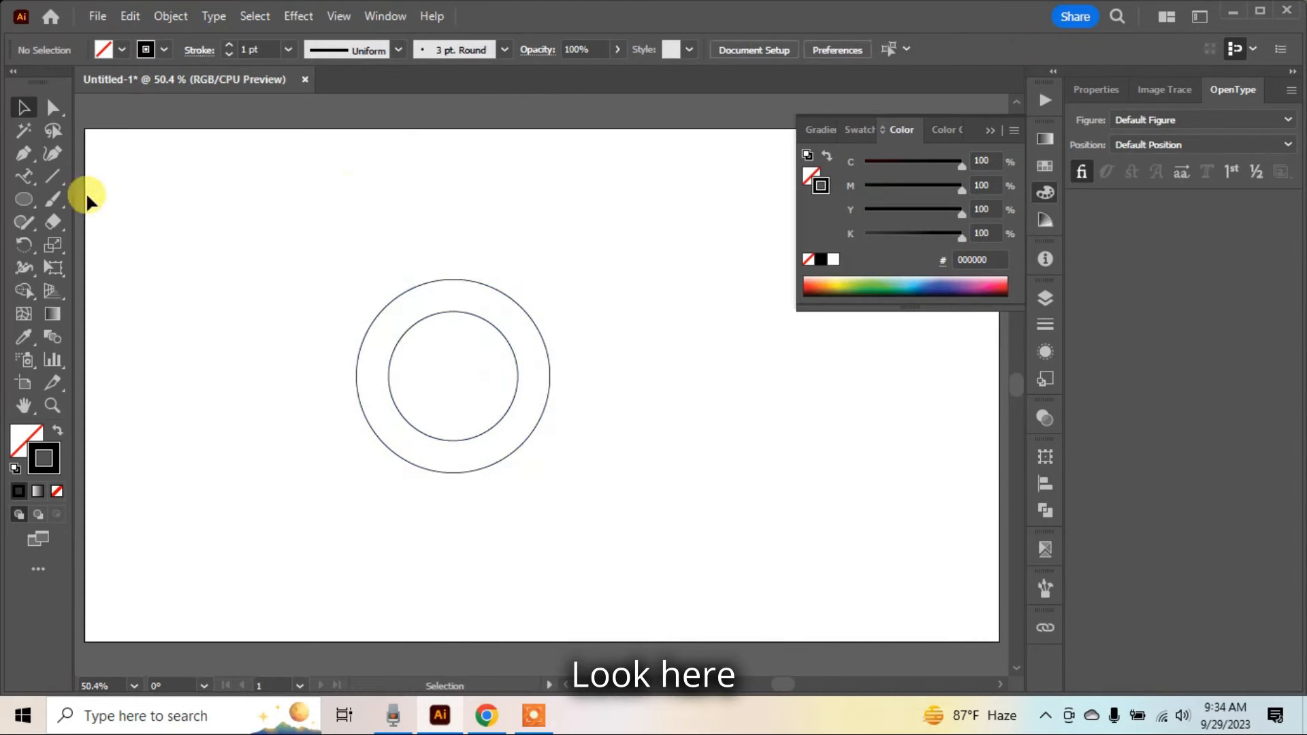
# - Copy the inner circle and paste the duplicate in place
pyautogui.click(27, 177)
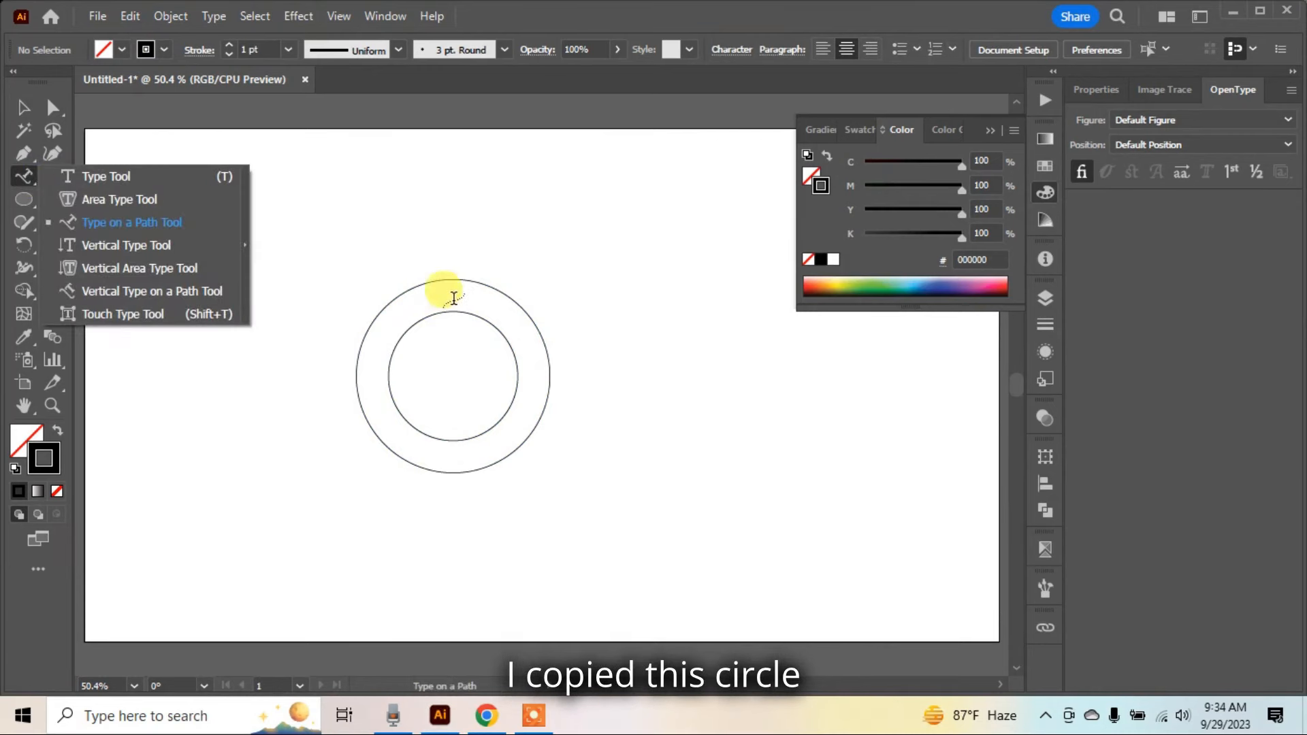
pyautogui.moveTo(438, 298); pyautogui.dragTo(459, 331)
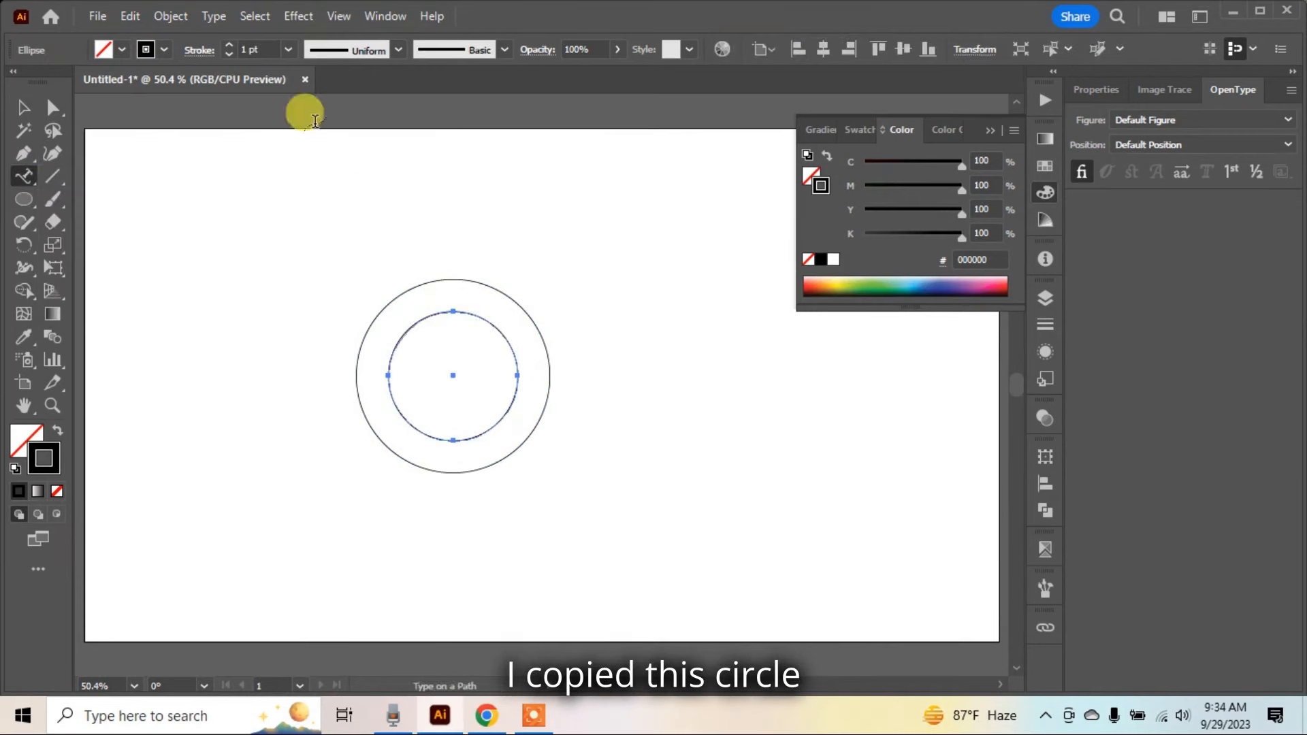
pyautogui.click(130, 15)
pyautogui.click(161, 105)
pyautogui.click(130, 12)
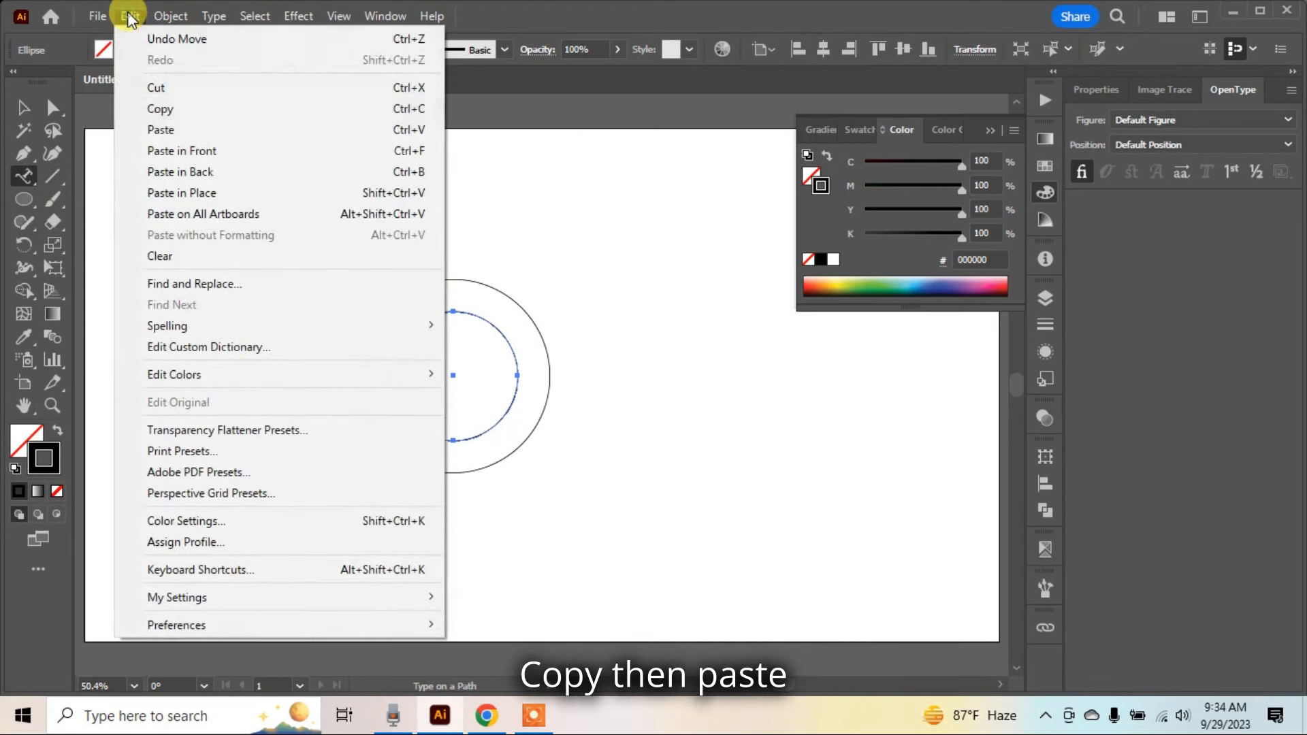
pyautogui.click(202, 196)
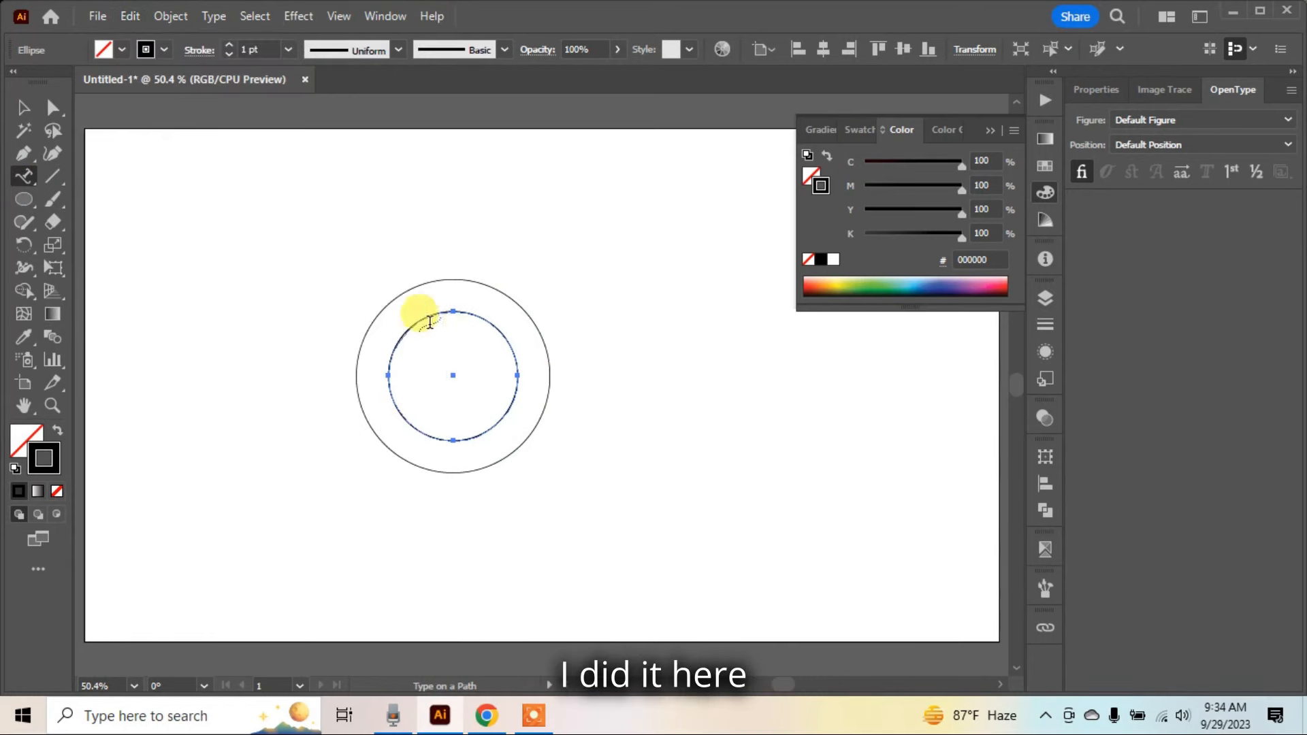
# - Add type on the inner circle's path reading TutorialD is My Channel
pyautogui.click(388, 373)
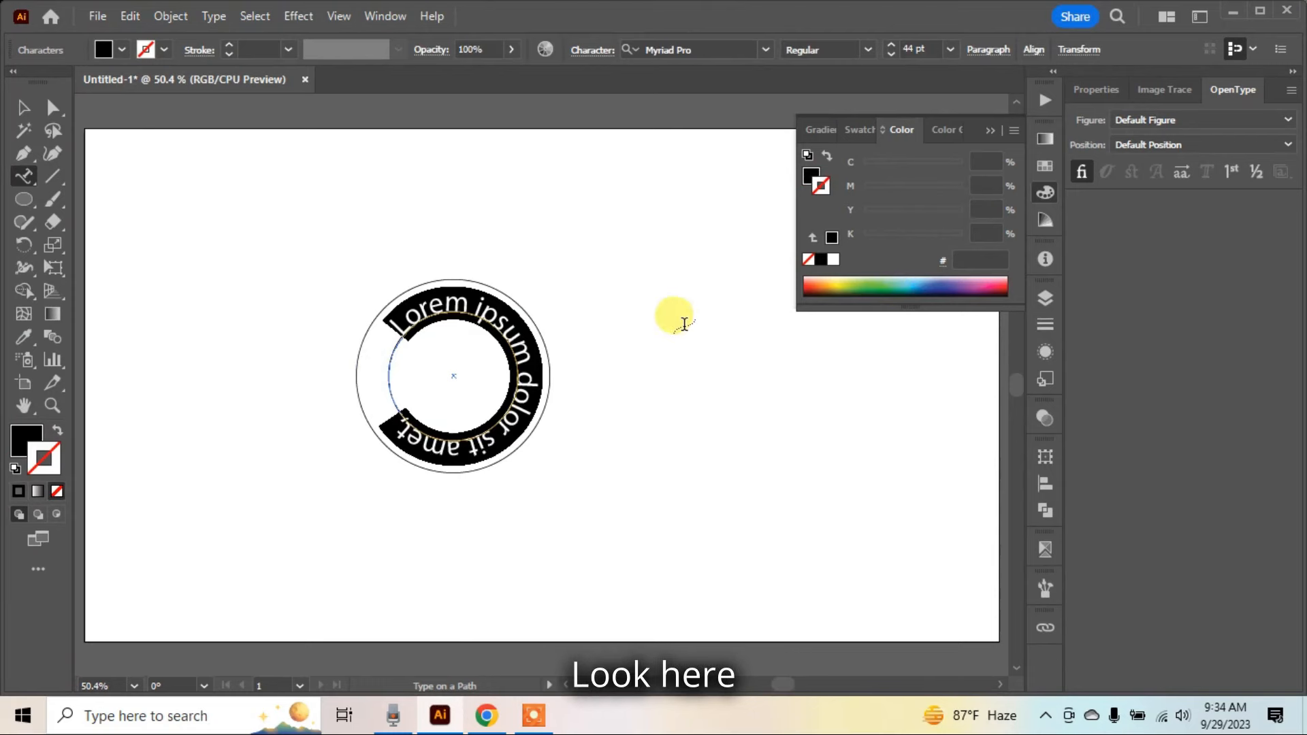
pyautogui.press('BackSpace')
pyautogui.write('TutorialD is My Channel')
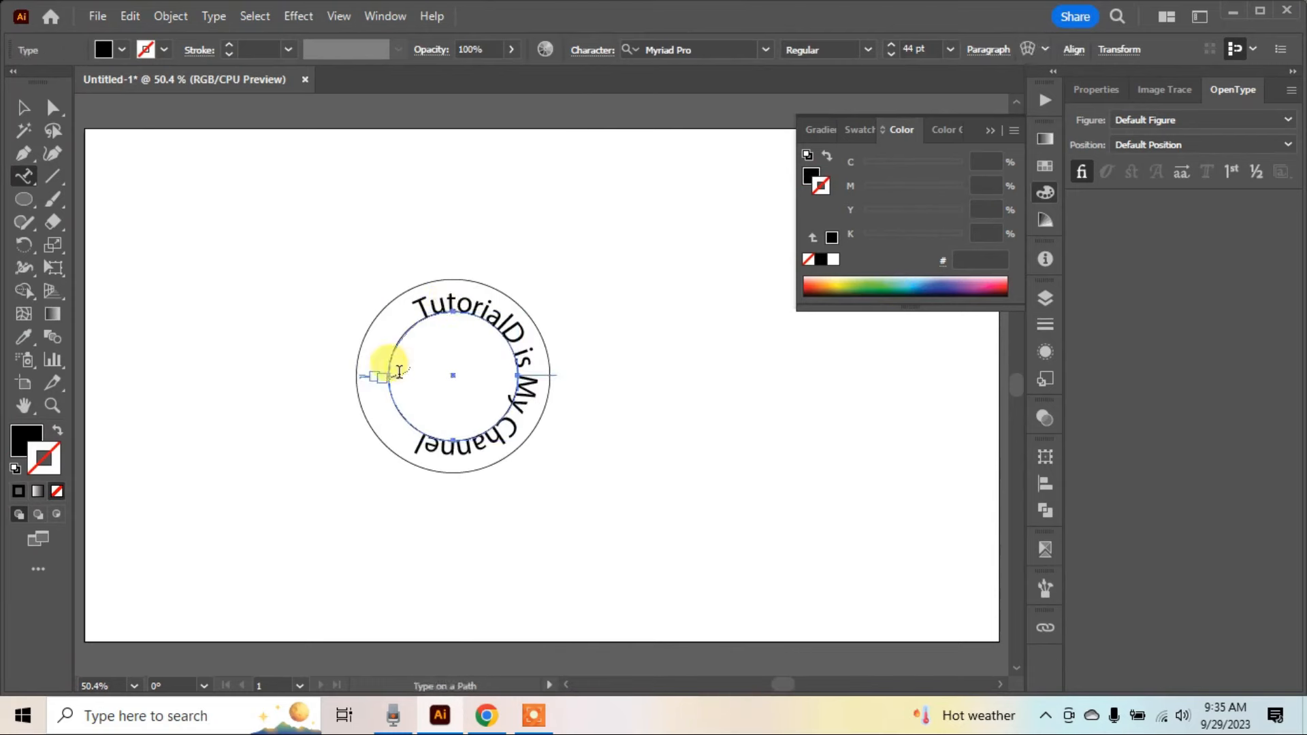
# - Slide the text along the inner circle by its path brackets until it is centred over the upper arc
pyautogui.click(53, 108)
pyautogui.moveTo(362, 378); pyautogui.dragTo(581, 337)
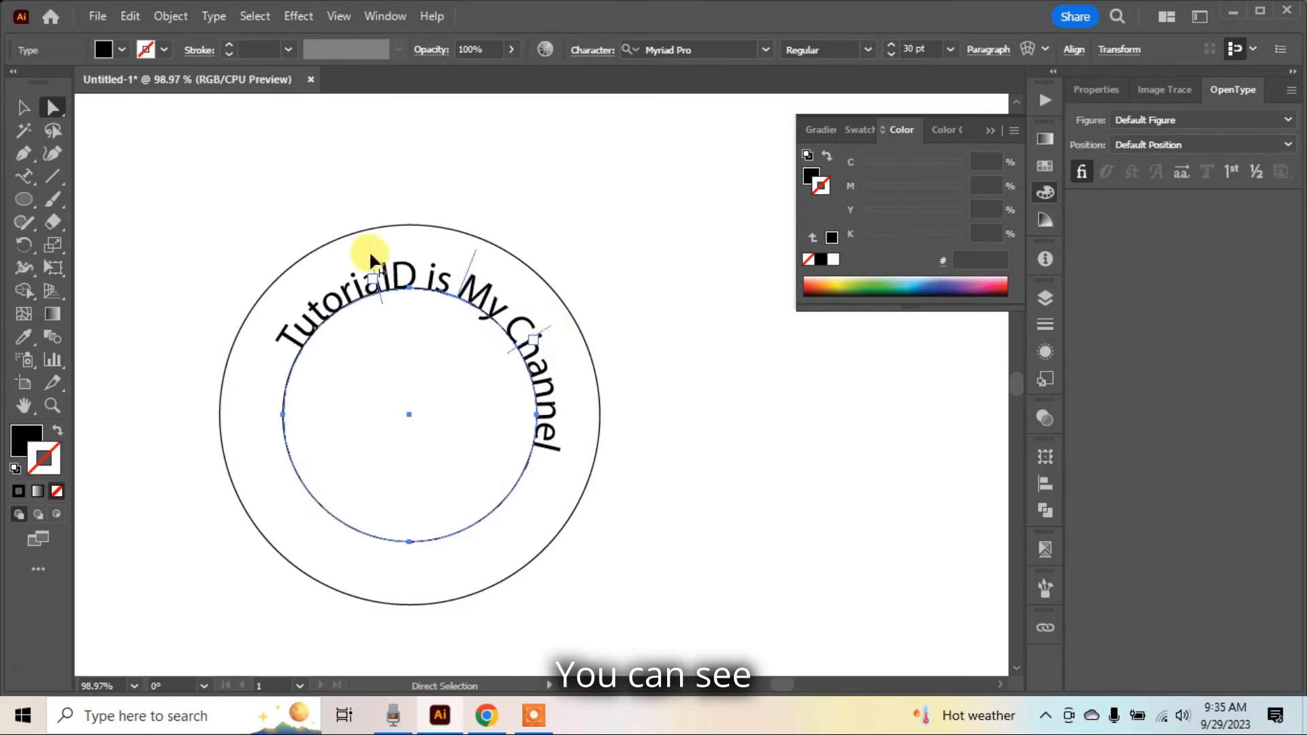
pyautogui.moveTo(369, 250); pyautogui.dragTo(335, 554)
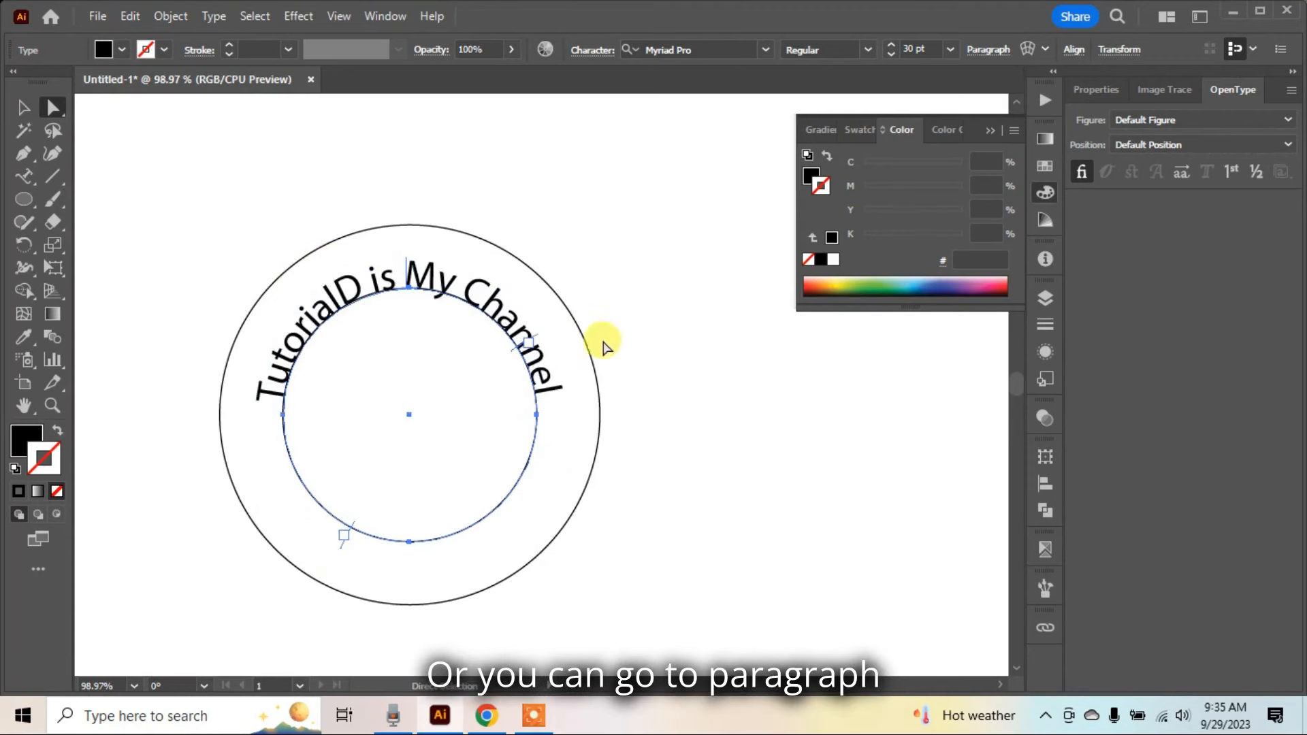
# - Set the circular text's paragraph alignment to centre and deselect it
pyautogui.click(972, 53)
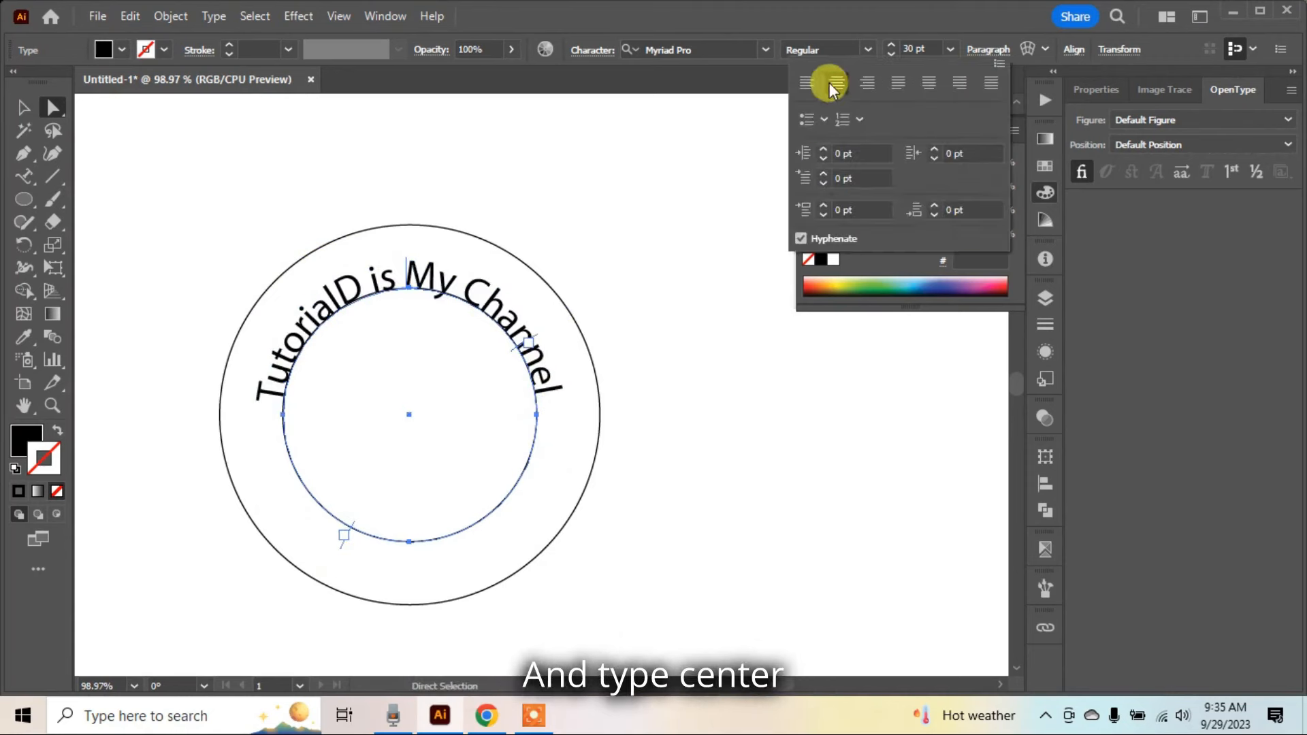
pyautogui.click(804, 89)
pyautogui.click(836, 82)
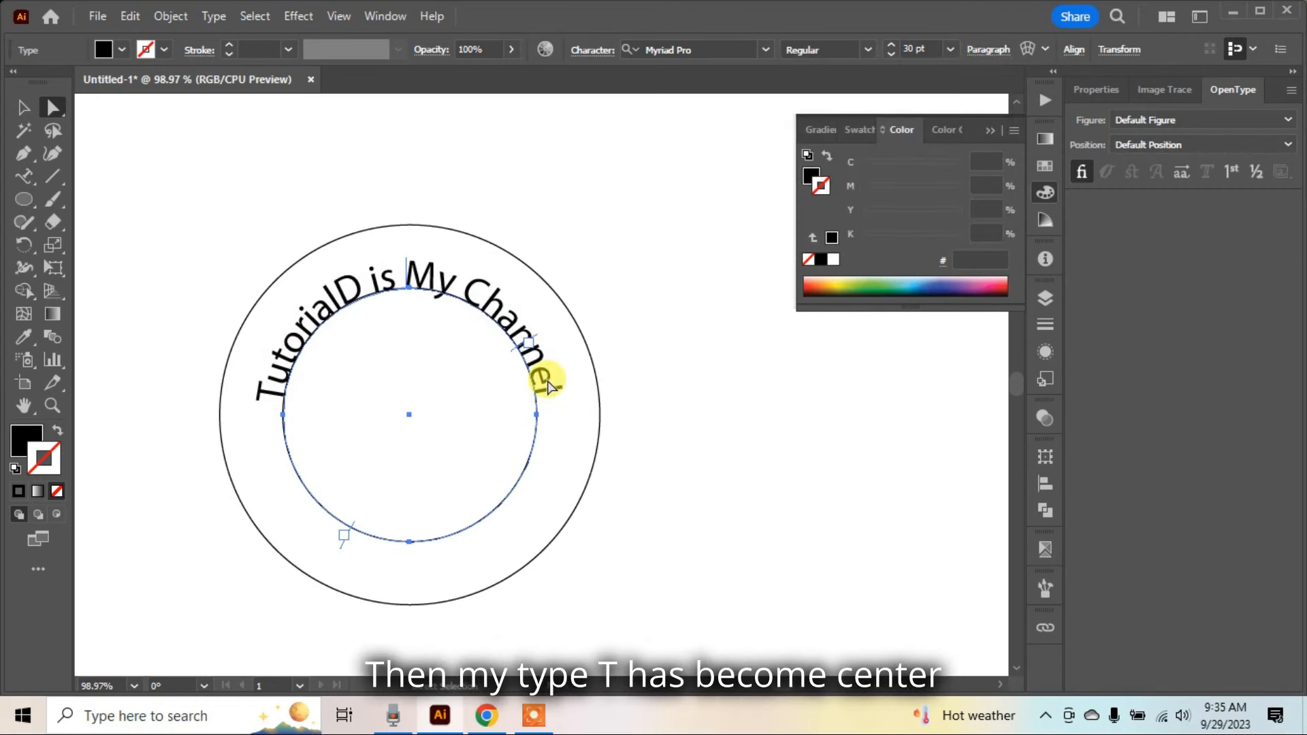
pyautogui.click(550, 416)
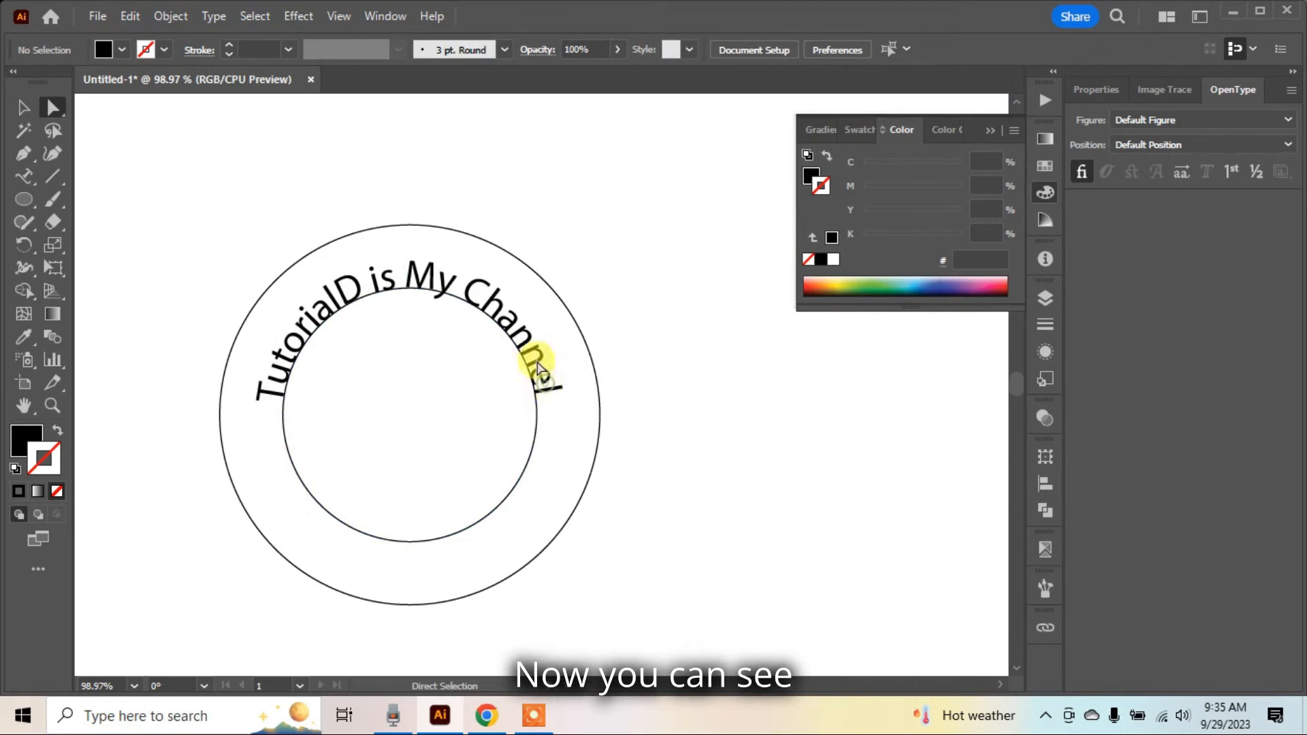
# - Show the rulers and place a horizontal guide across the circles at the ends of the curved text
pyautogui.click(509, 334)
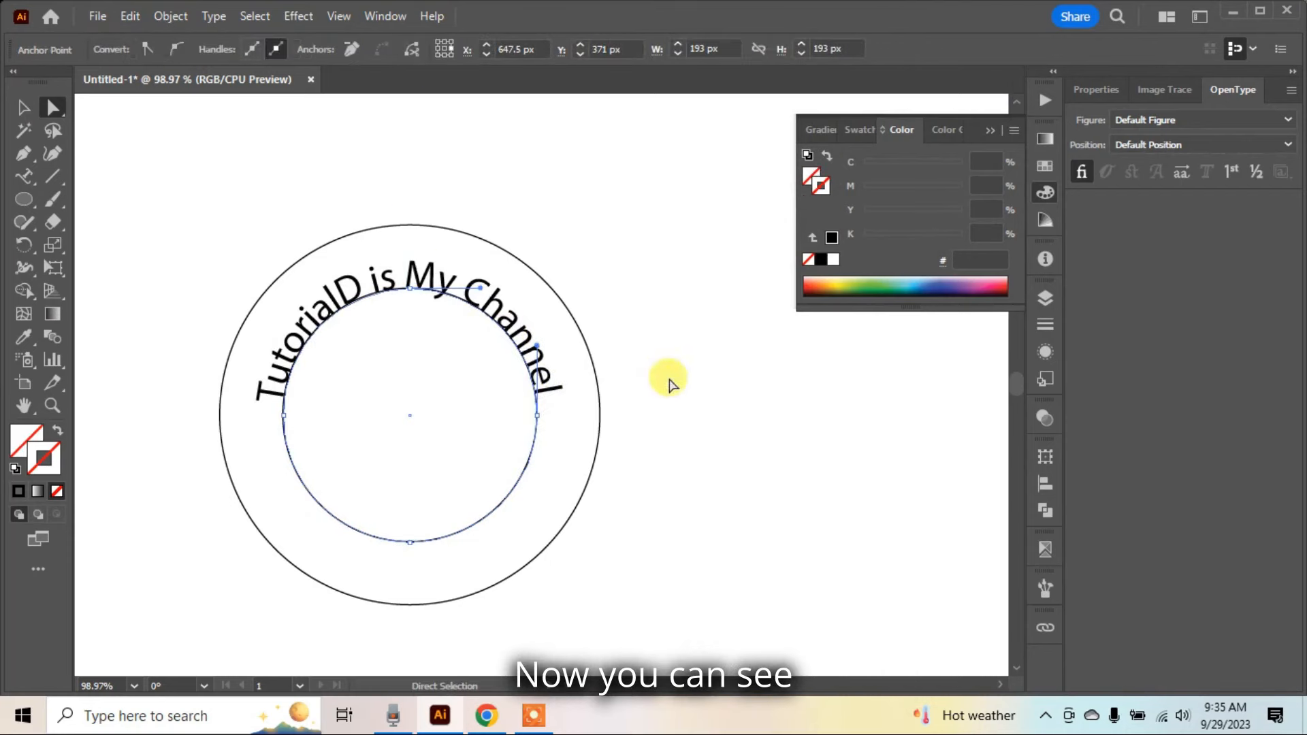
pyautogui.hotkey('ctrl', 'r')
pyautogui.moveTo(458, 110); pyautogui.dragTo(452, 400)
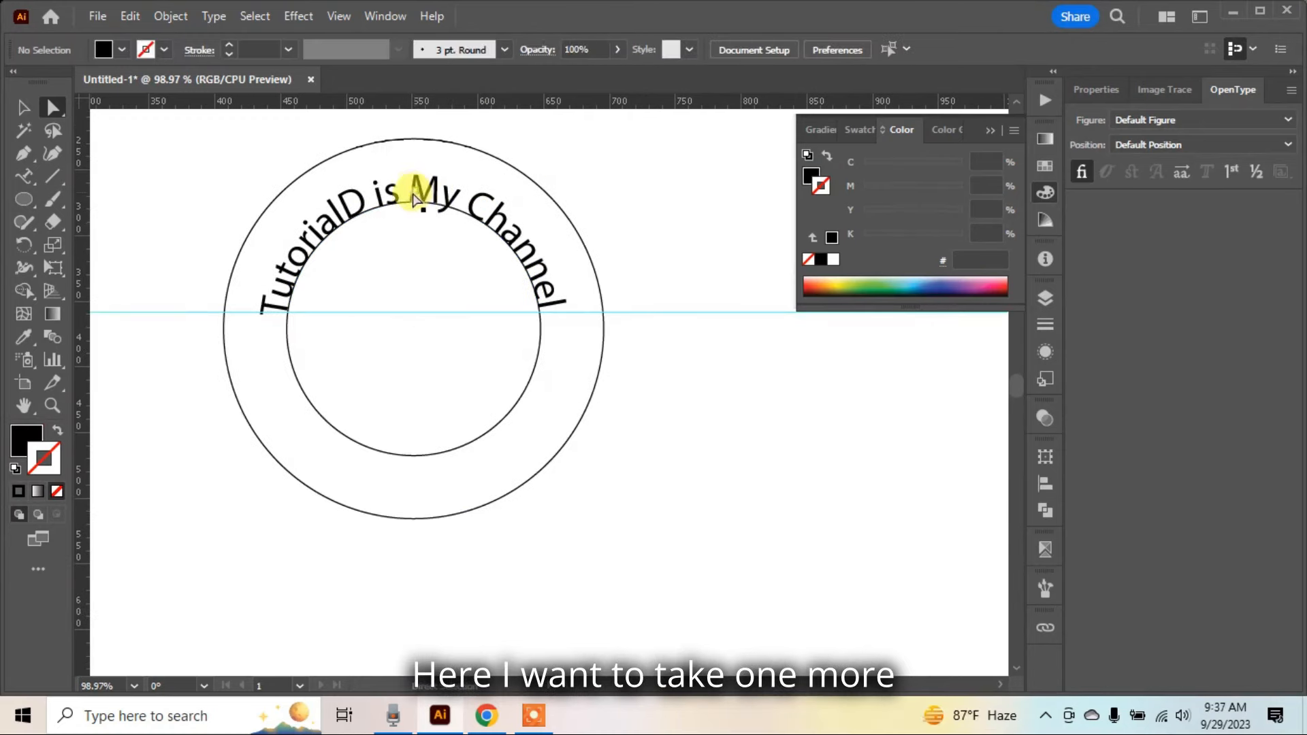
# - Copy and paste the circular text, placing the duplicate over the circles below the original
pyautogui.click(412, 194)
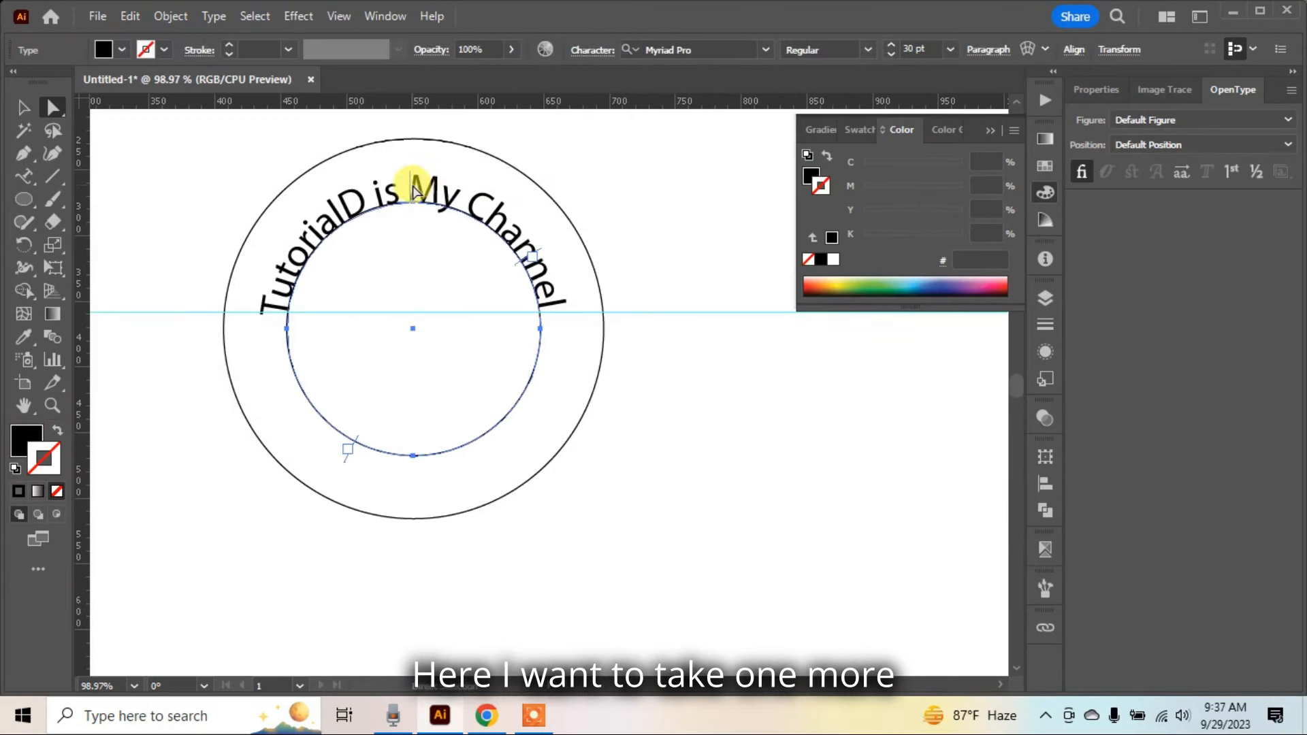
pyautogui.moveTo(415, 190); pyautogui.dragTo(418, 245)
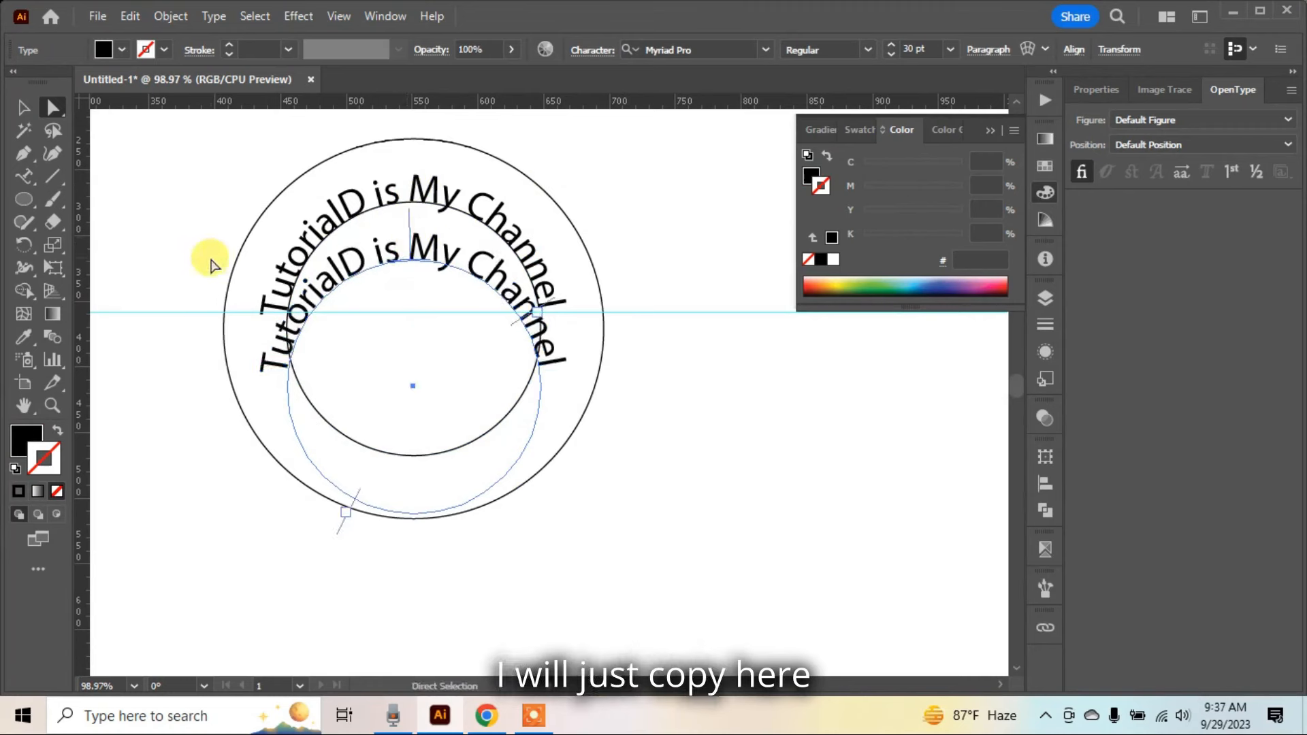
pyautogui.hotkey('ctrl', 'z')
pyautogui.hotkey('ctrl', 'c')
pyautogui.hotkey('ctrl', 'v')
pyautogui.moveTo(443, 301); pyautogui.dragTo(325, 313)
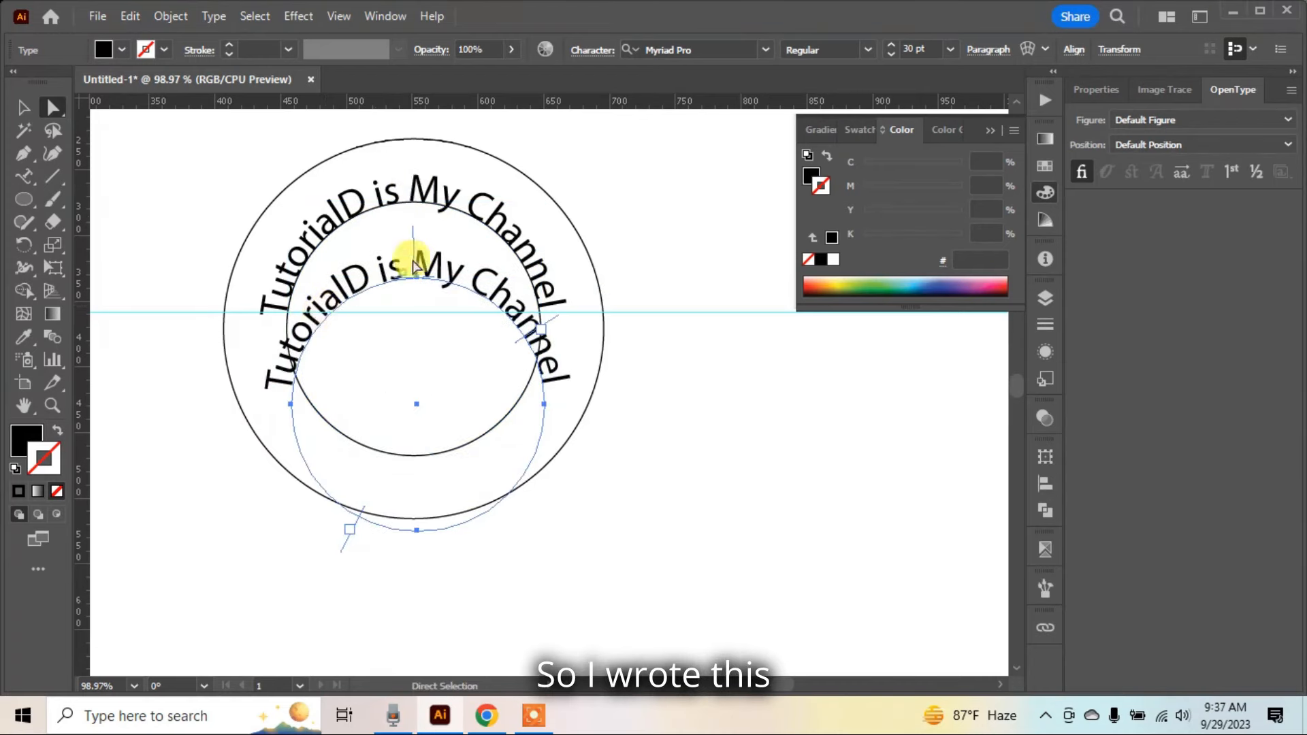
# - Replace the duplicate's text with 2023
pyautogui.doubleClick(365, 277)
pyautogui.tripleClick(517, 310)
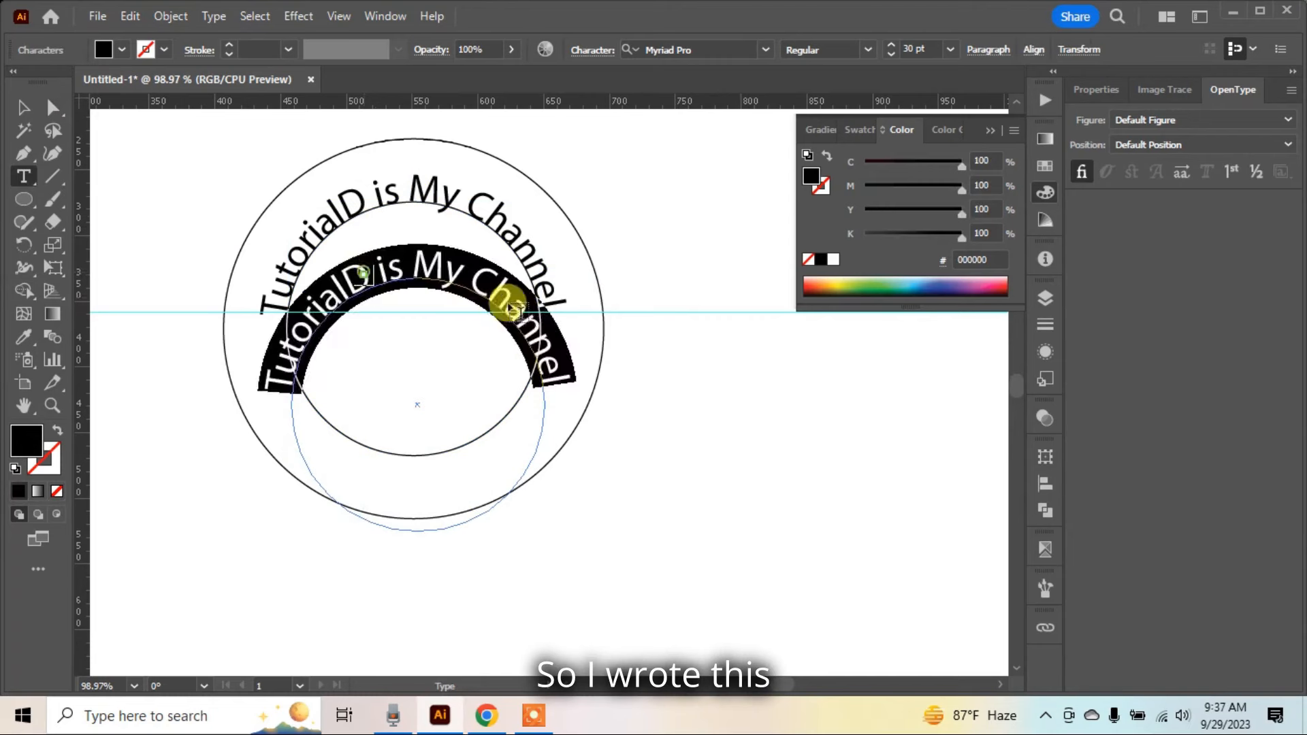
pyautogui.press('BackSpace')
pyautogui.write('2023')
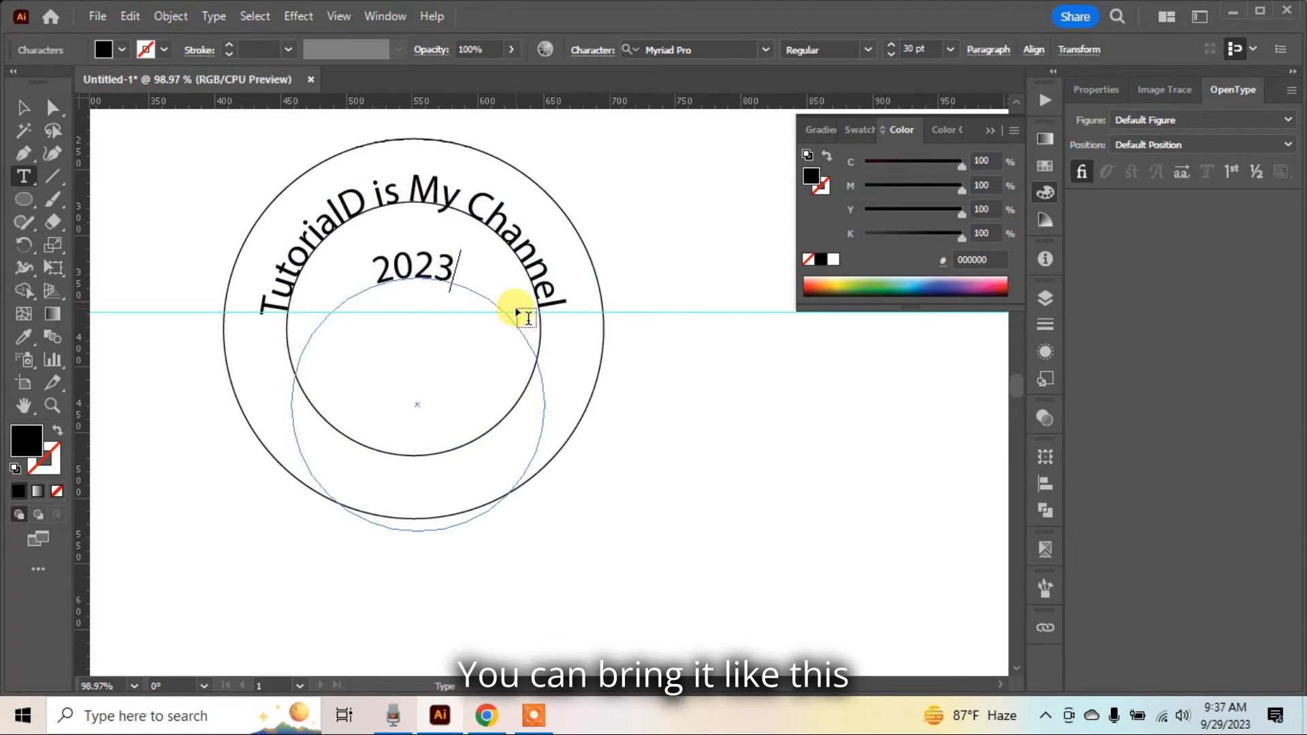
# - Change the duplicate circular text to Start-2023
pyautogui.click(381, 270)
pyautogui.hotkey('ctrl', 'z')
pyautogui.keyDown('ctrl'); pyautogui.click(412, 272); pyautogui.keyUp('ctrl')
pyautogui.rightClick(25, 177)
pyautogui.click(88, 222)
pyautogui.click(395, 274)
pyautogui.hotkey('ctrl', 'a')
pyautogui.write('Start-2023')
# - Flip the Start-2023 text inside its path along the lower arc, and align its circle with the inner circle
pyautogui.click(53, 107)
pyautogui.moveTo(413, 227); pyautogui.dragTo(422, 502)
pyautogui.moveTo(413, 521); pyautogui.dragTo(409, 446)
pyautogui.click(708, 400)
pyautogui.press('v')
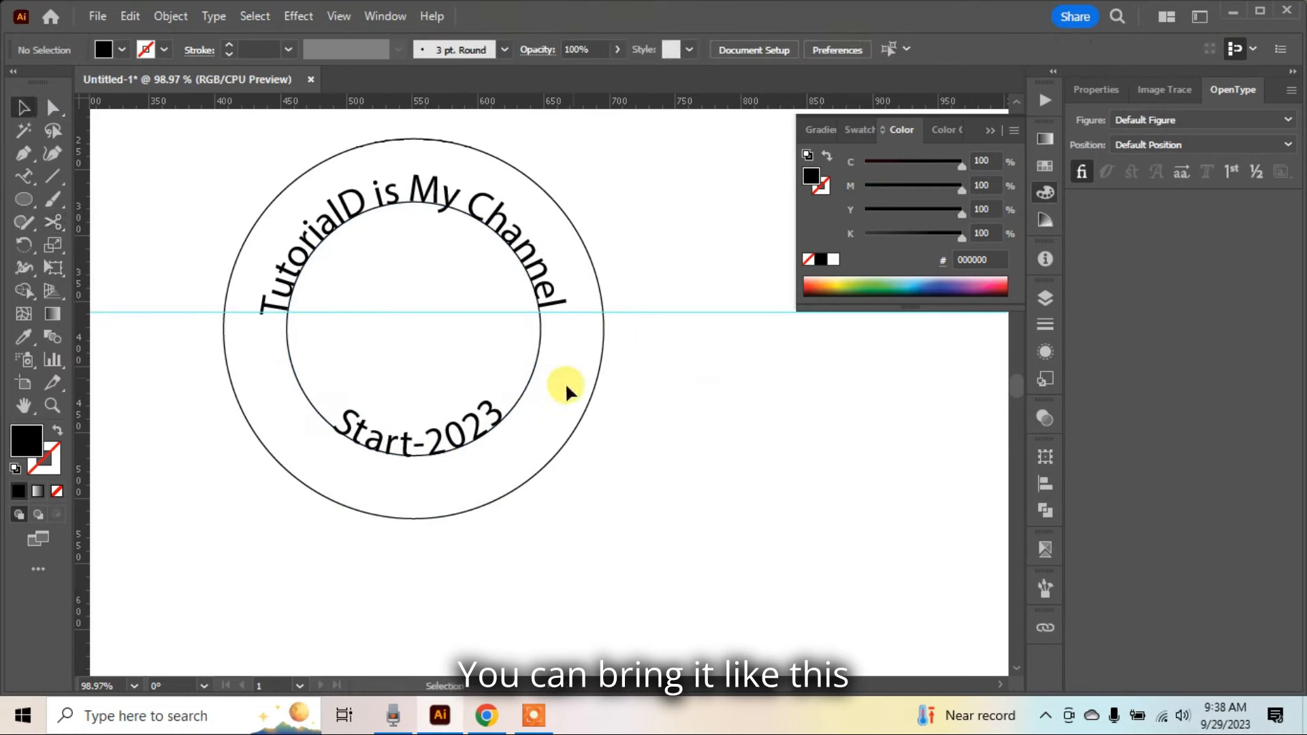
pyautogui.moveTo(554, 435); pyautogui.dragTo(339, 262)
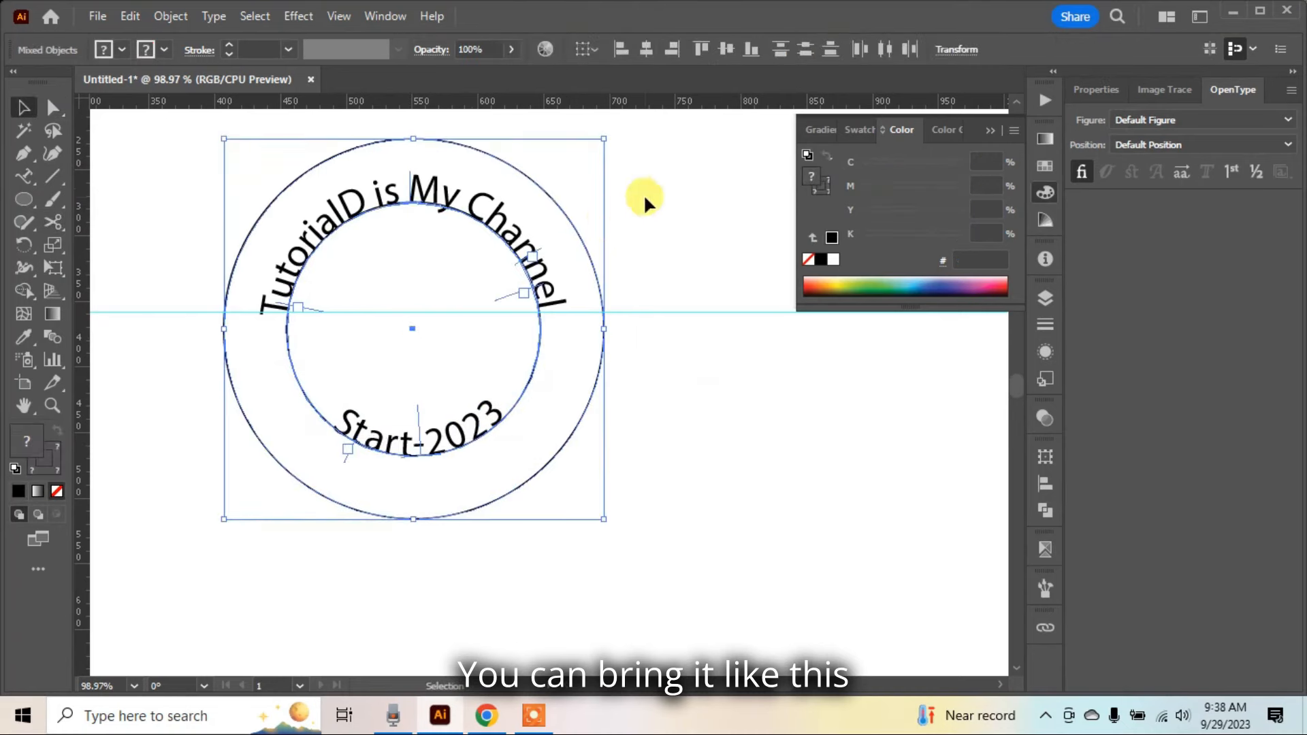
pyautogui.click(643, 198)
pyautogui.click(452, 429)
pyautogui.click(679, 382)
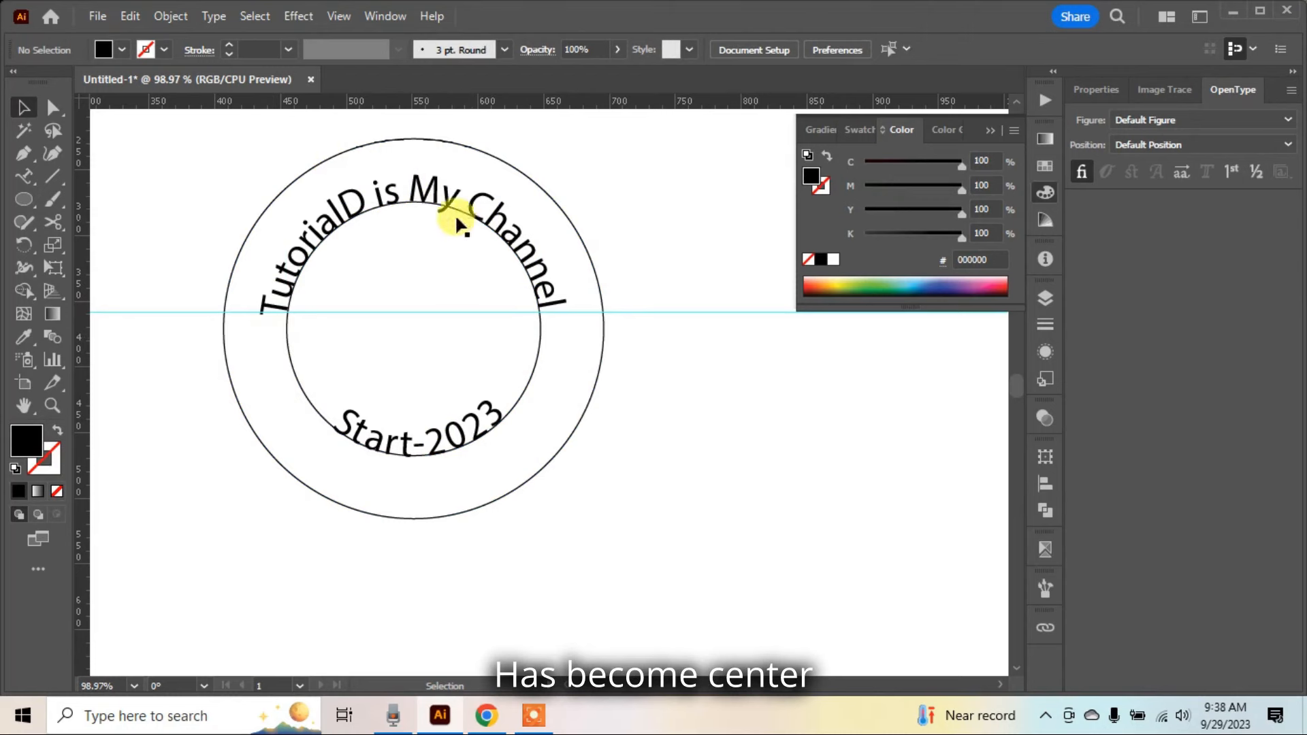
# - Set the baseline shift of the upper TutorialD is My Channel text to 12 pt so it sits between the circles
pyautogui.click(284, 291)
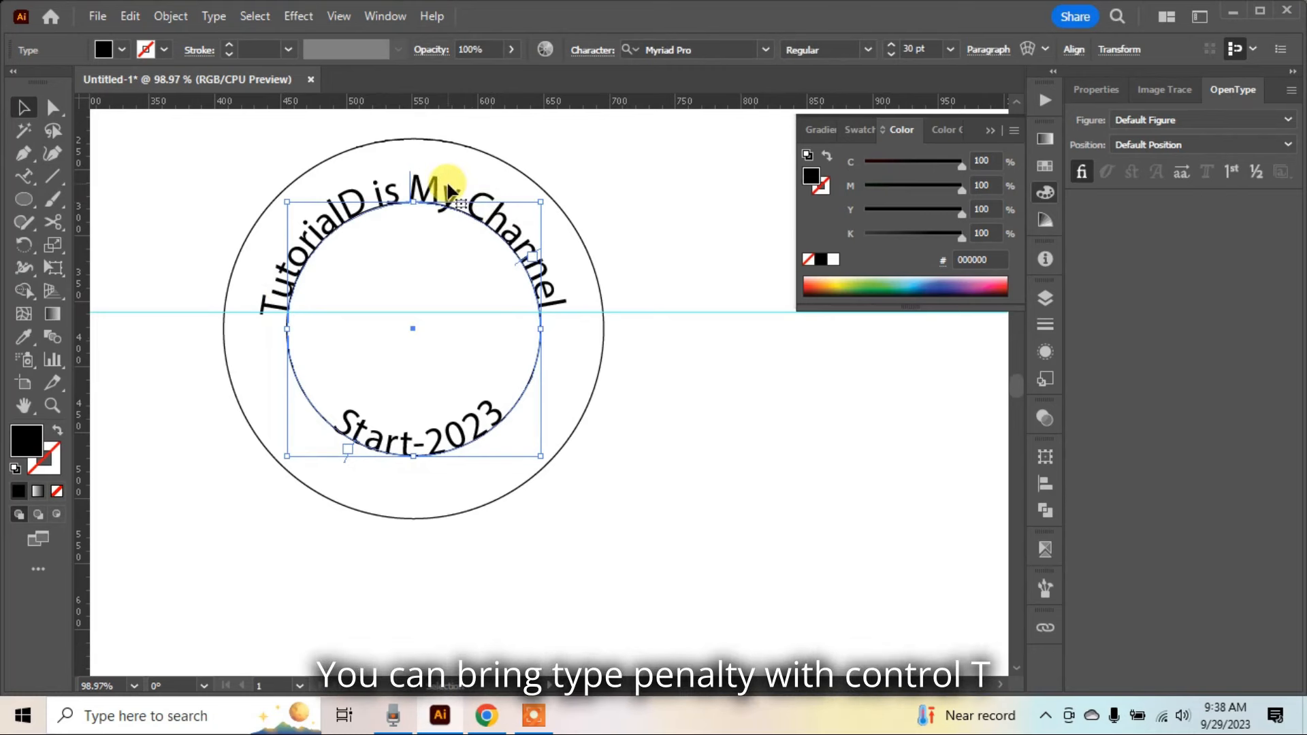
pyautogui.press('ctrl')
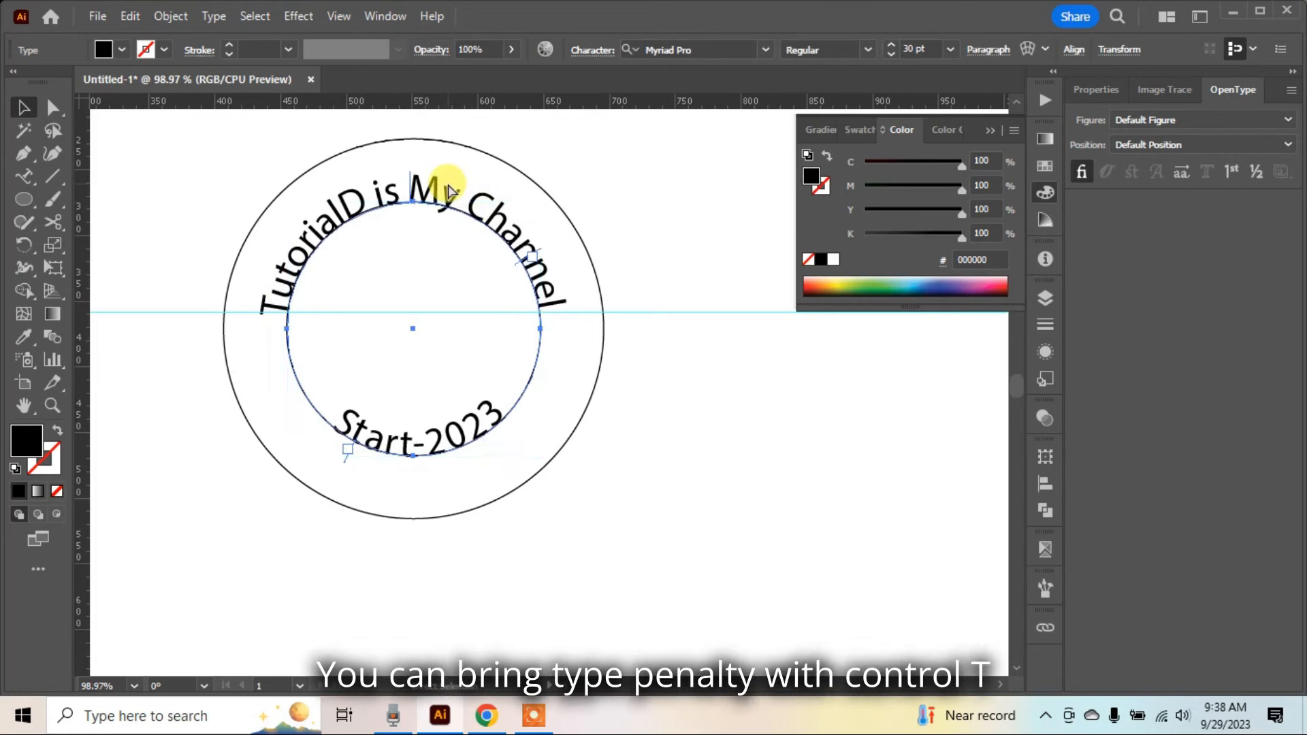
pyautogui.hotkey('ctrl', 't')
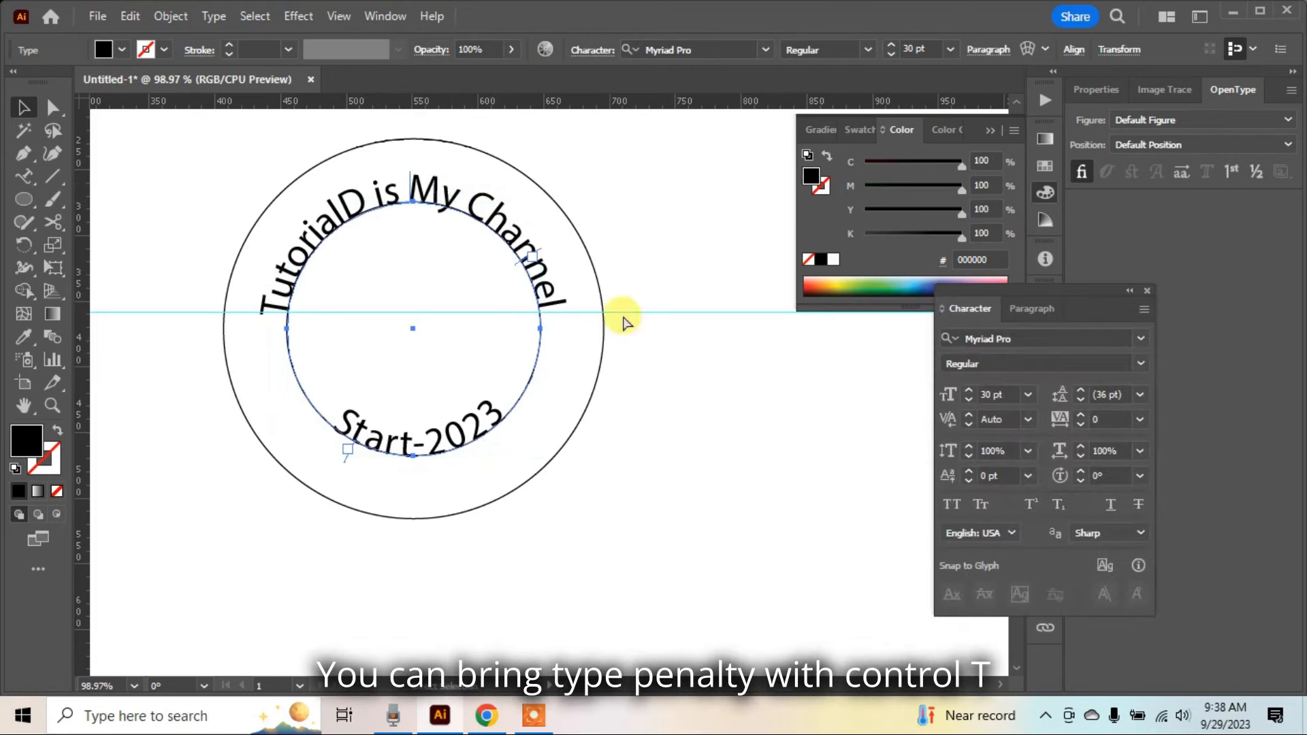
pyautogui.click(1034, 306)
pyautogui.click(970, 314)
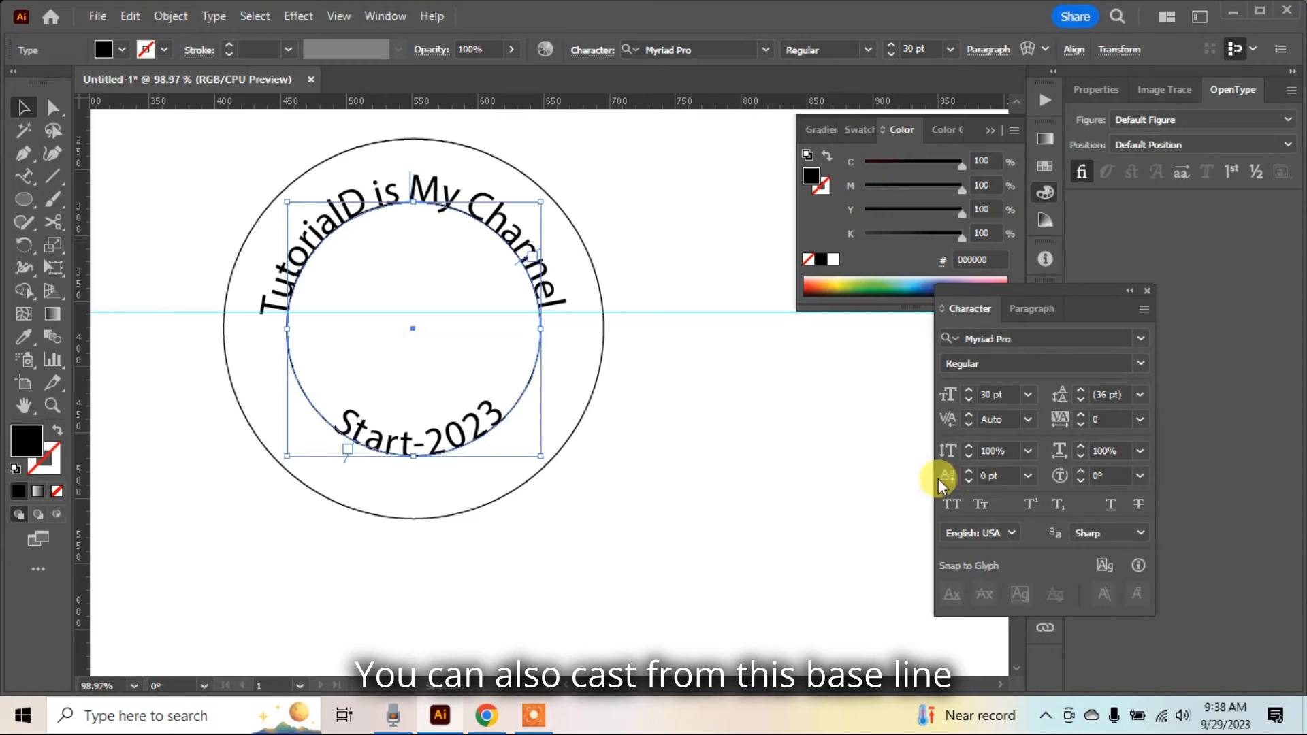
pyautogui.click(969, 470)
pyautogui.click(970, 470)
pyautogui.click(969, 470)
pyautogui.click(969, 469)
pyautogui.click(969, 469)
pyautogui.click(969, 470)
pyautogui.click(970, 470)
pyautogui.click(970, 469)
pyautogui.click(969, 470)
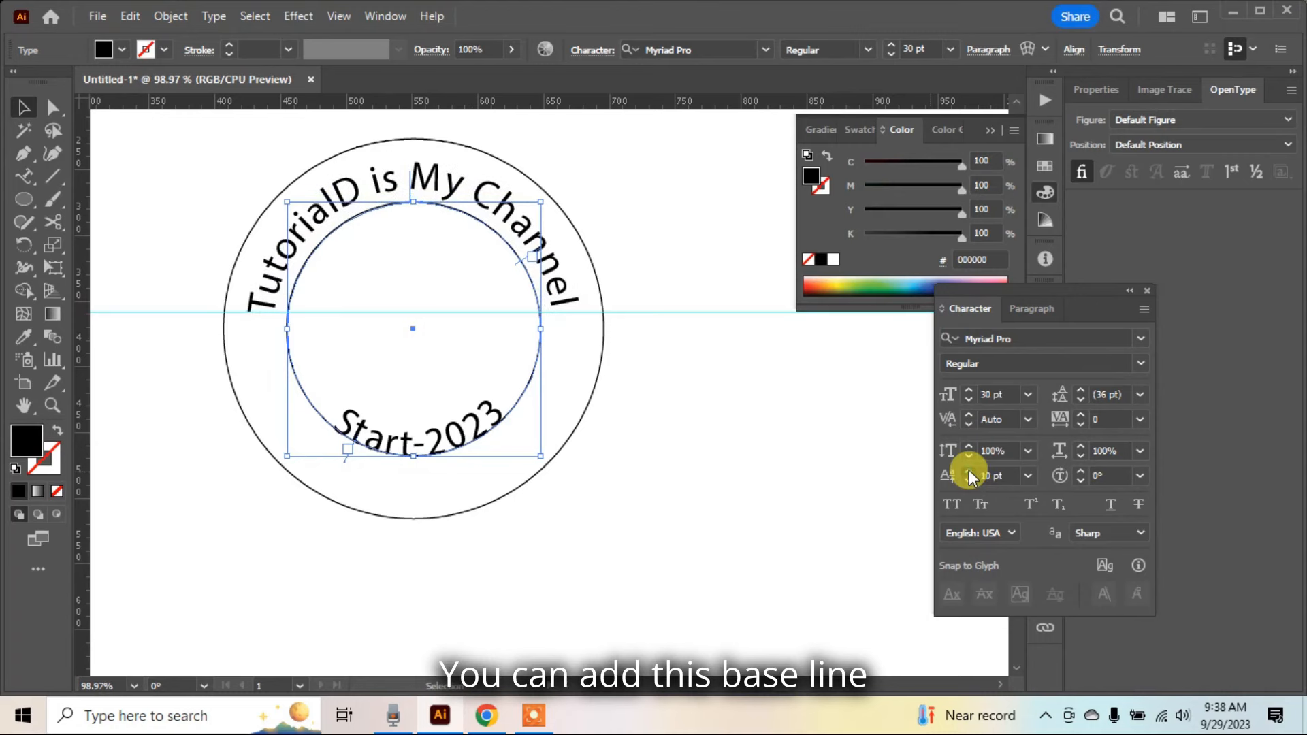
pyautogui.click(969, 470)
pyautogui.click(969, 470)
pyautogui.click(970, 469)
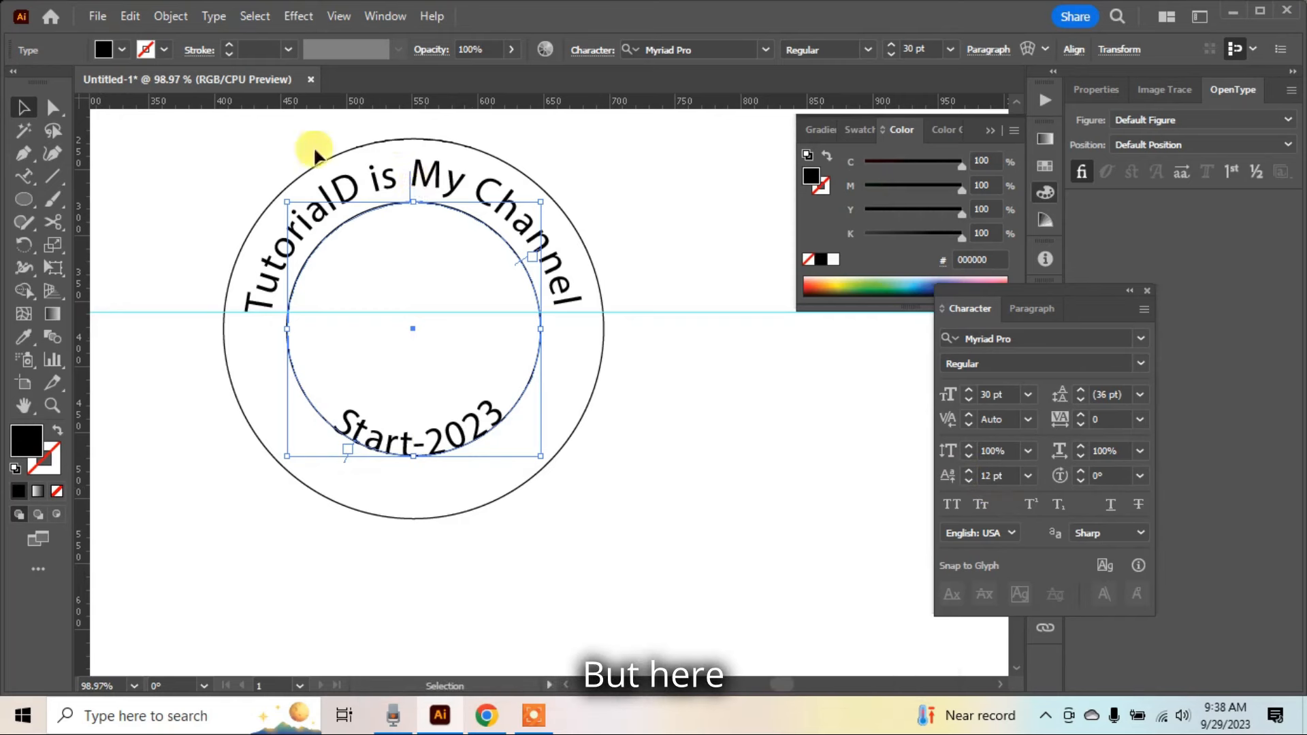
# - Lower the baseline shift of the Start-2023 text to -30 pt so it sits between the circles
pyautogui.click(706, 433)
pyautogui.click(454, 436)
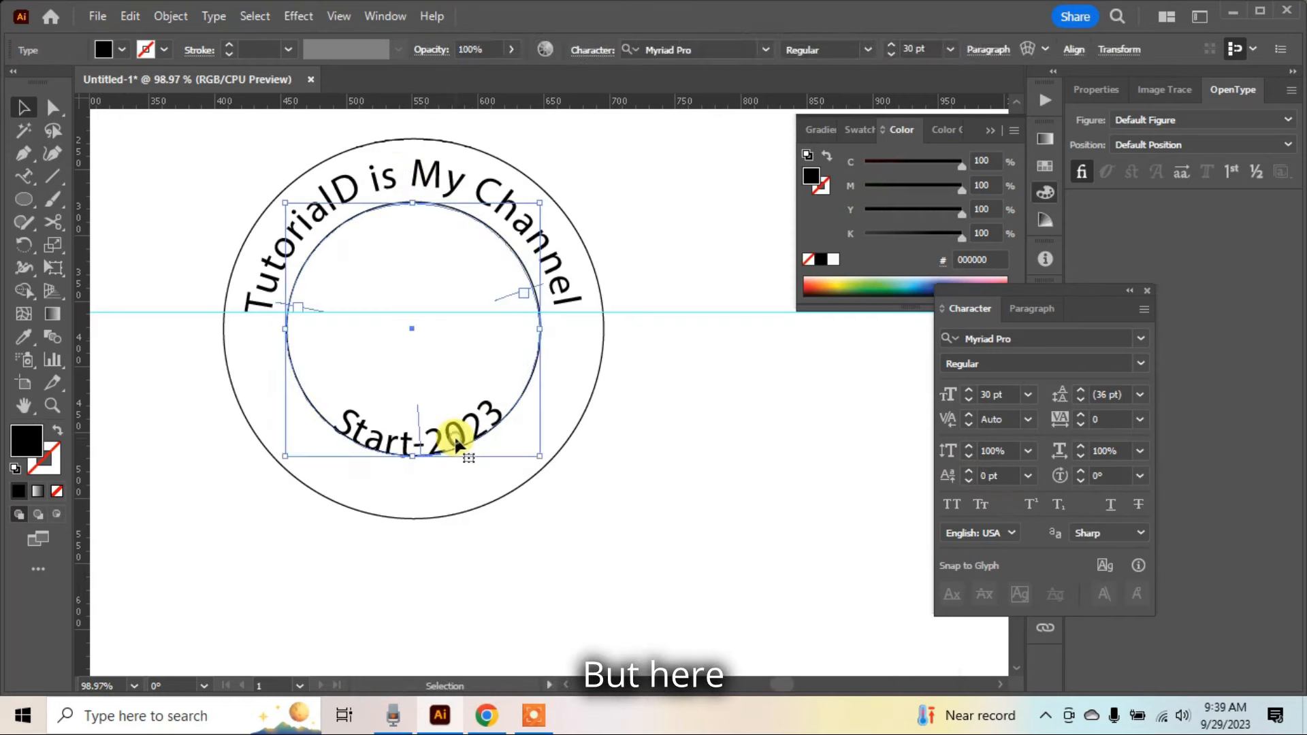
pyautogui.click(969, 480)
pyautogui.click(969, 480)
pyautogui.click(970, 480)
pyautogui.click(970, 479)
pyautogui.click(969, 480)
pyautogui.click(969, 479)
pyautogui.click(970, 480)
pyautogui.click(969, 480)
pyautogui.click(969, 479)
pyautogui.click(969, 480)
pyautogui.click(969, 480)
pyautogui.click(970, 480)
pyautogui.click(969, 480)
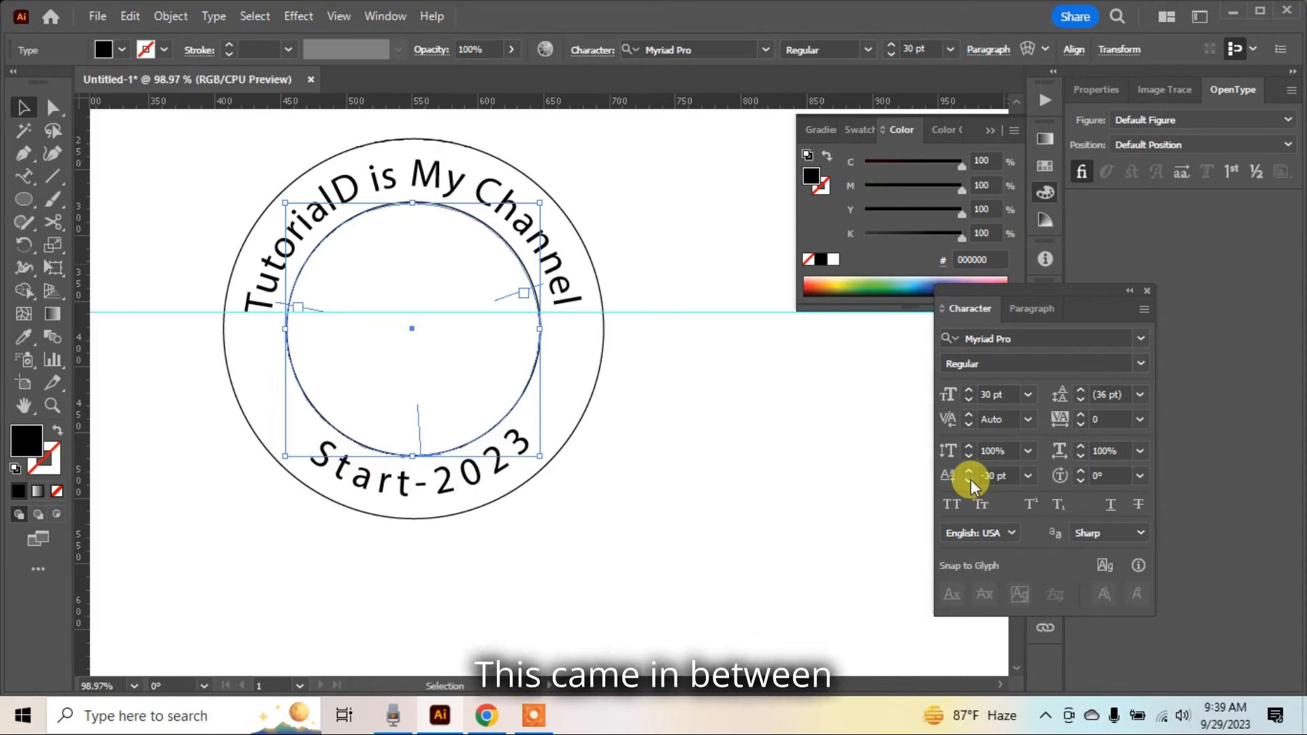
pyautogui.click(696, 408)
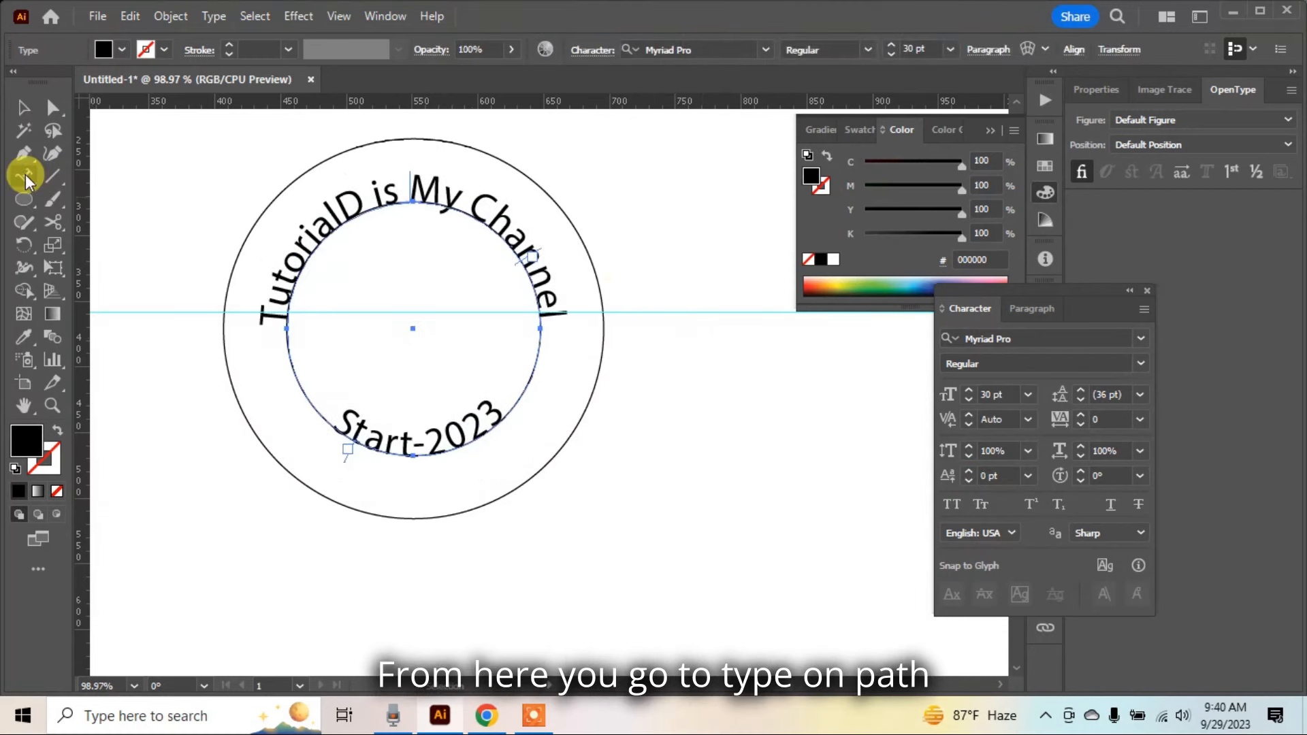
# - Preview the Flip setting of Type on a Path Options on the upper text, and turn Flip back off
pyautogui.rightClick(26, 174)
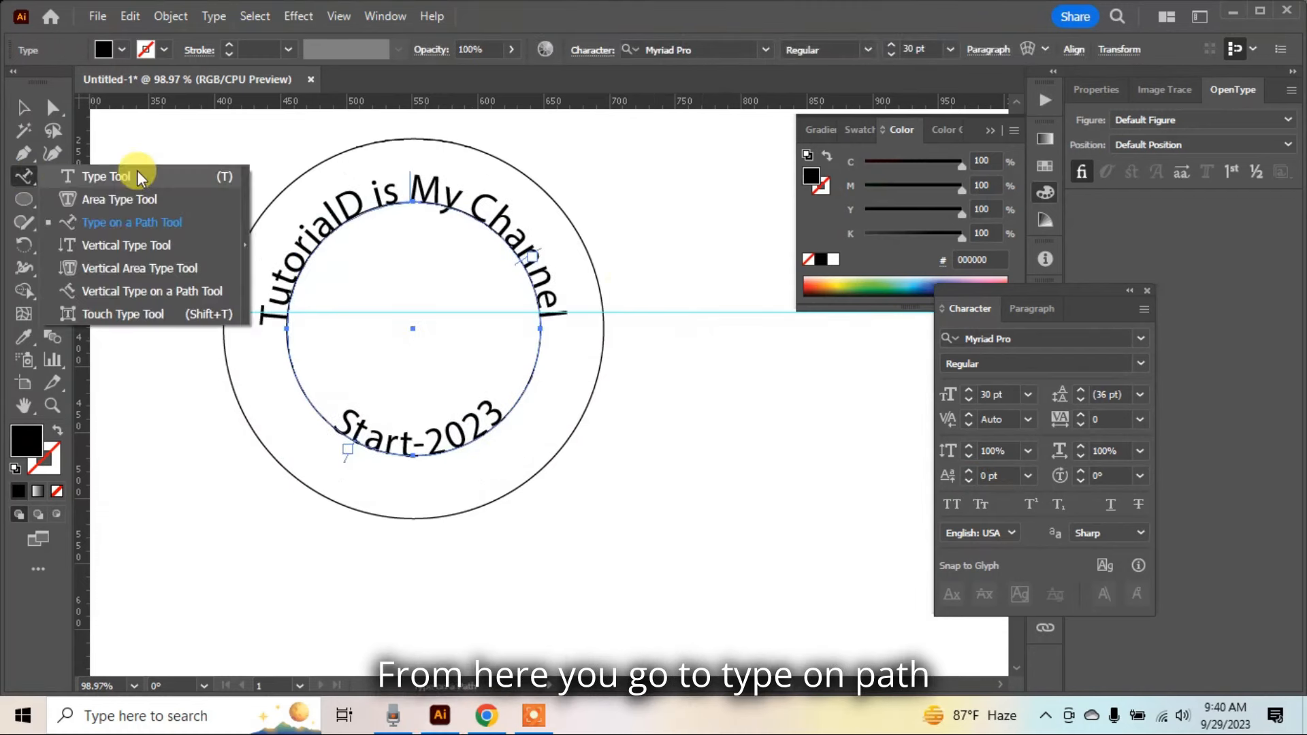
pyautogui.click(95, 223)
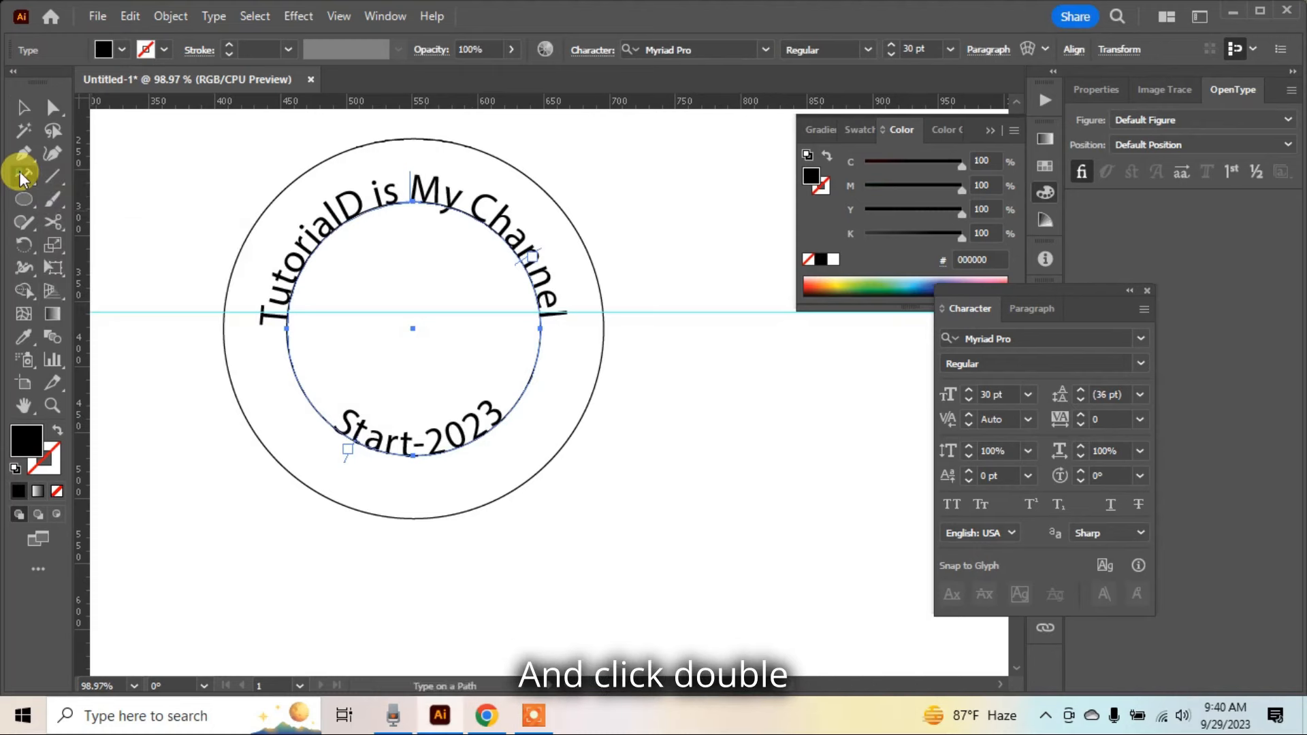
pyautogui.doubleClick(22, 176)
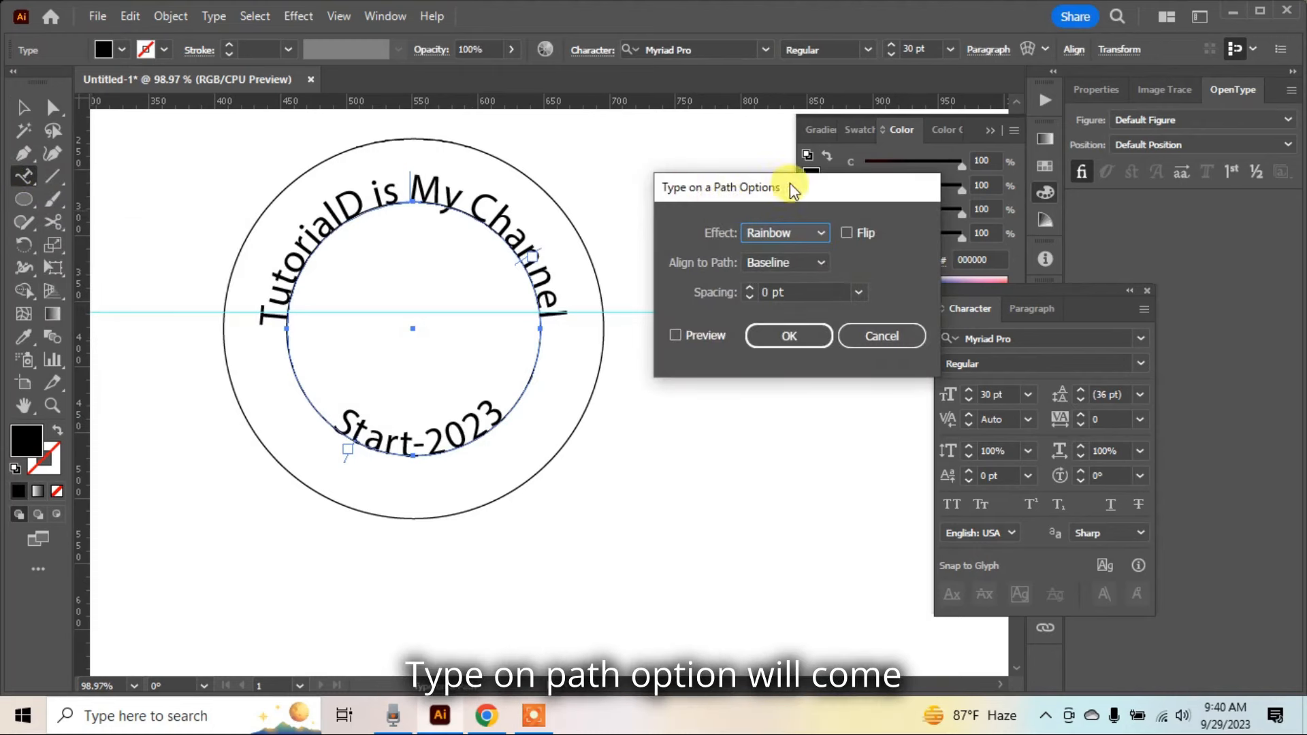
pyautogui.click(846, 233)
pyautogui.click(697, 334)
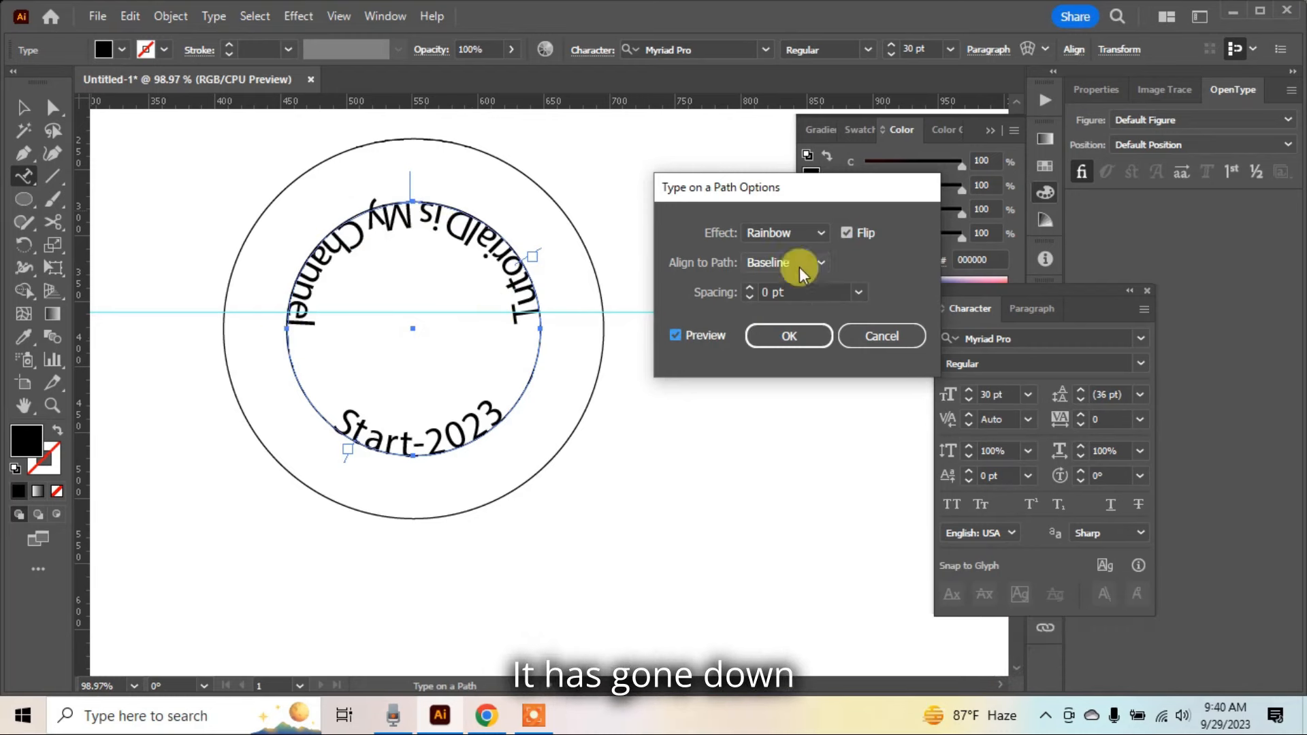
pyautogui.click(845, 233)
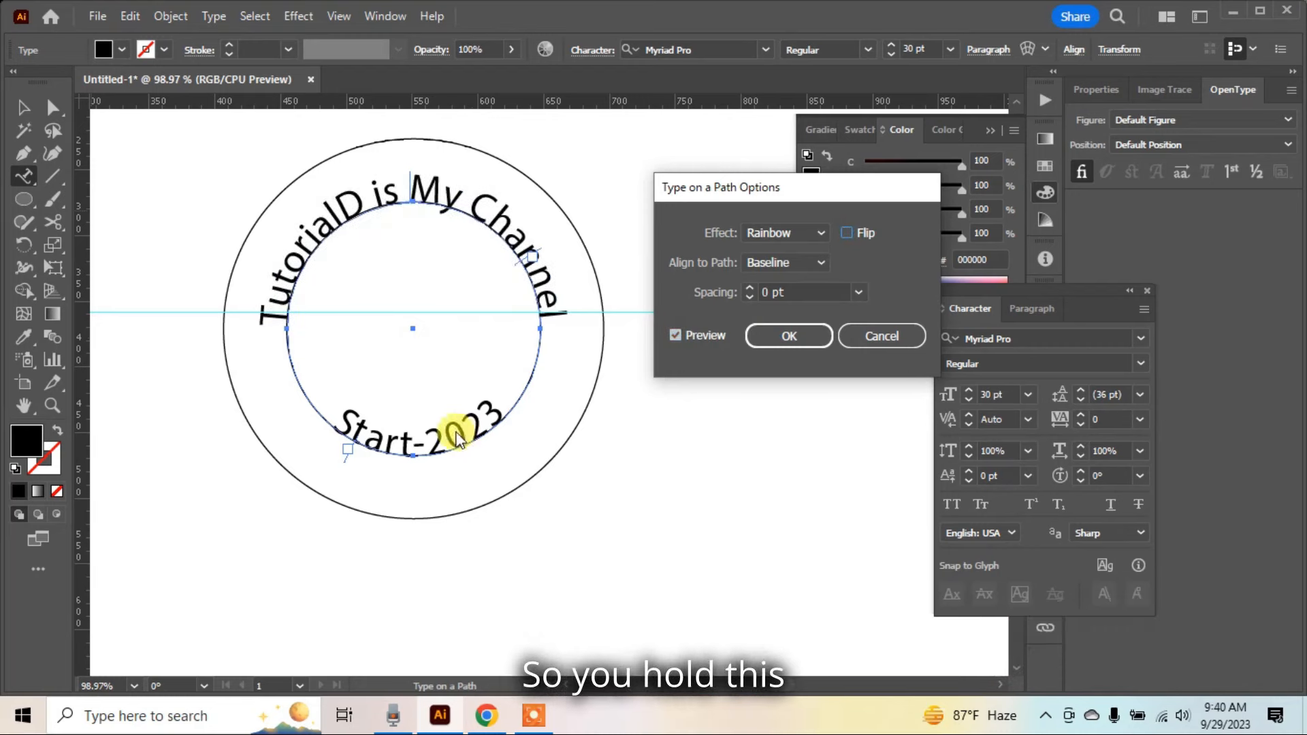
pyautogui.click(820, 335)
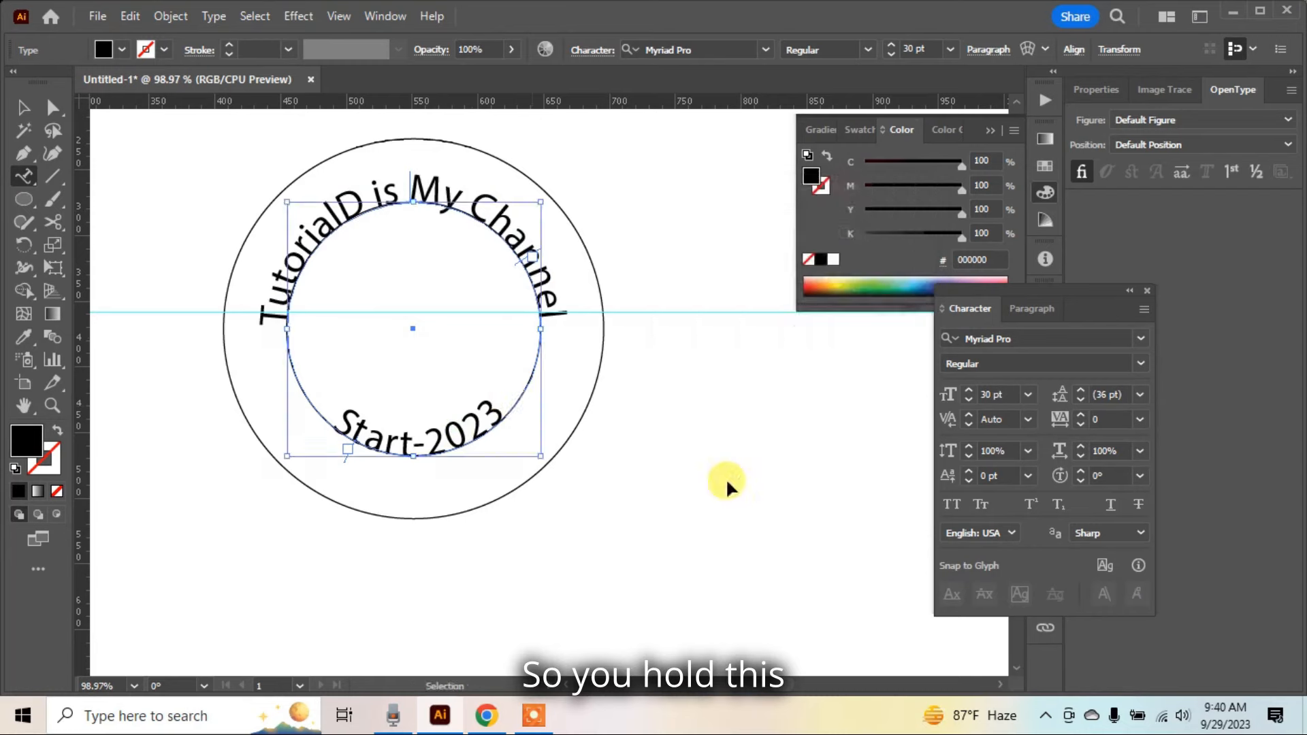
# - Toggle Flip for the Start-2023 text in Type on a Path Options with Preview on, and apply it
pyautogui.moveTo(432, 446); pyautogui.dragTo(518, 388)
pyautogui.hotkey('ctrl', 'z')
pyautogui.doubleClick(25, 178)
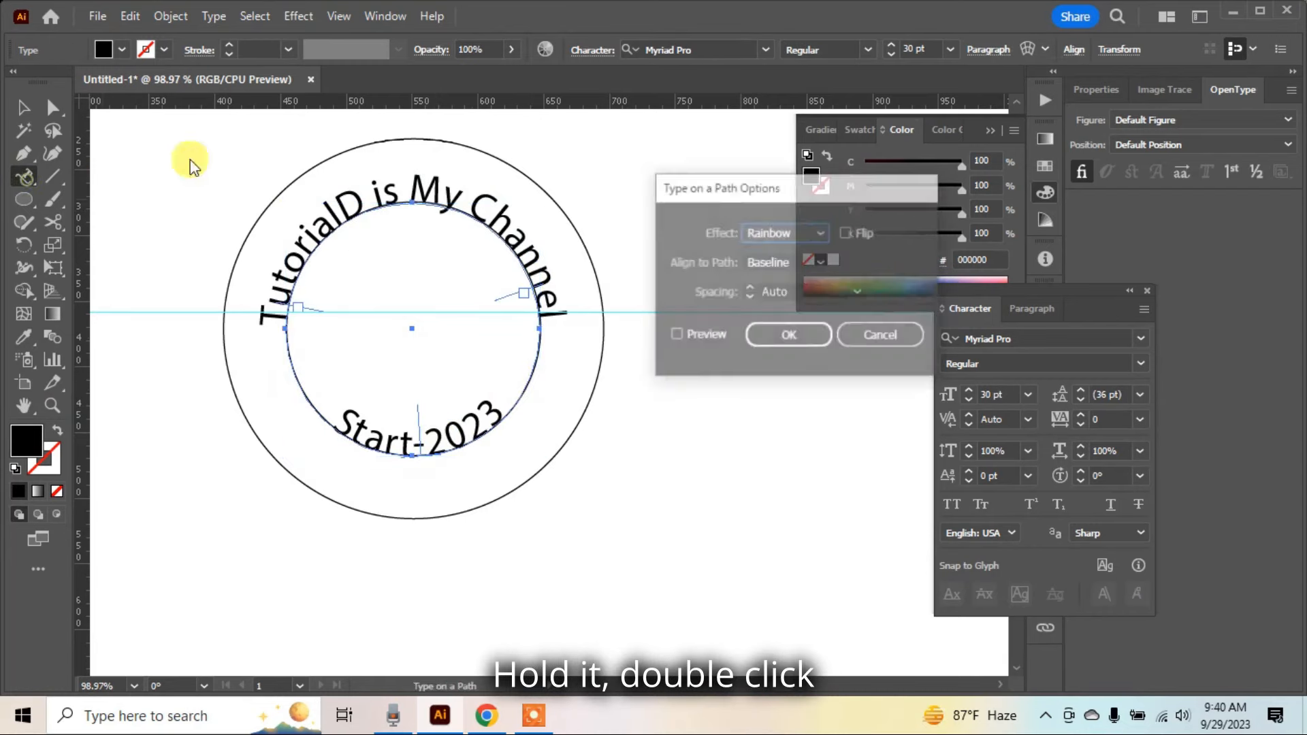
pyautogui.click(847, 233)
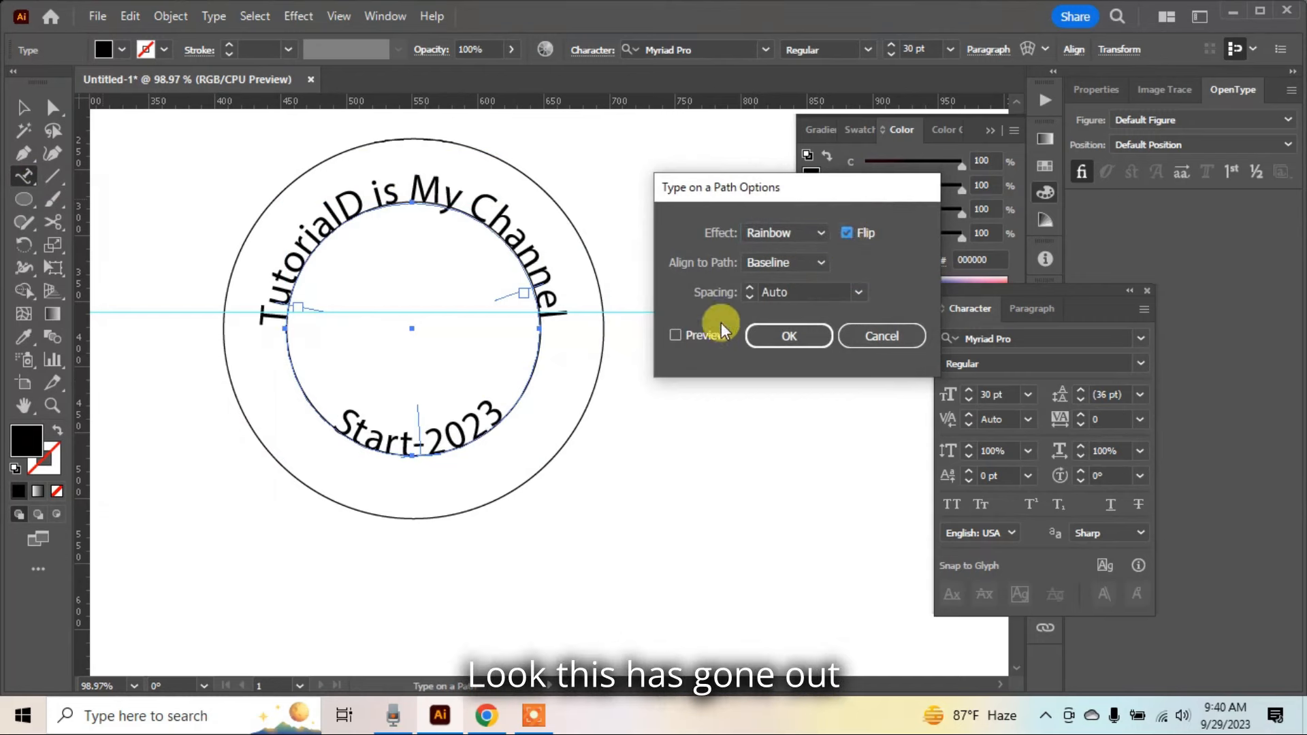
pyautogui.click(694, 334)
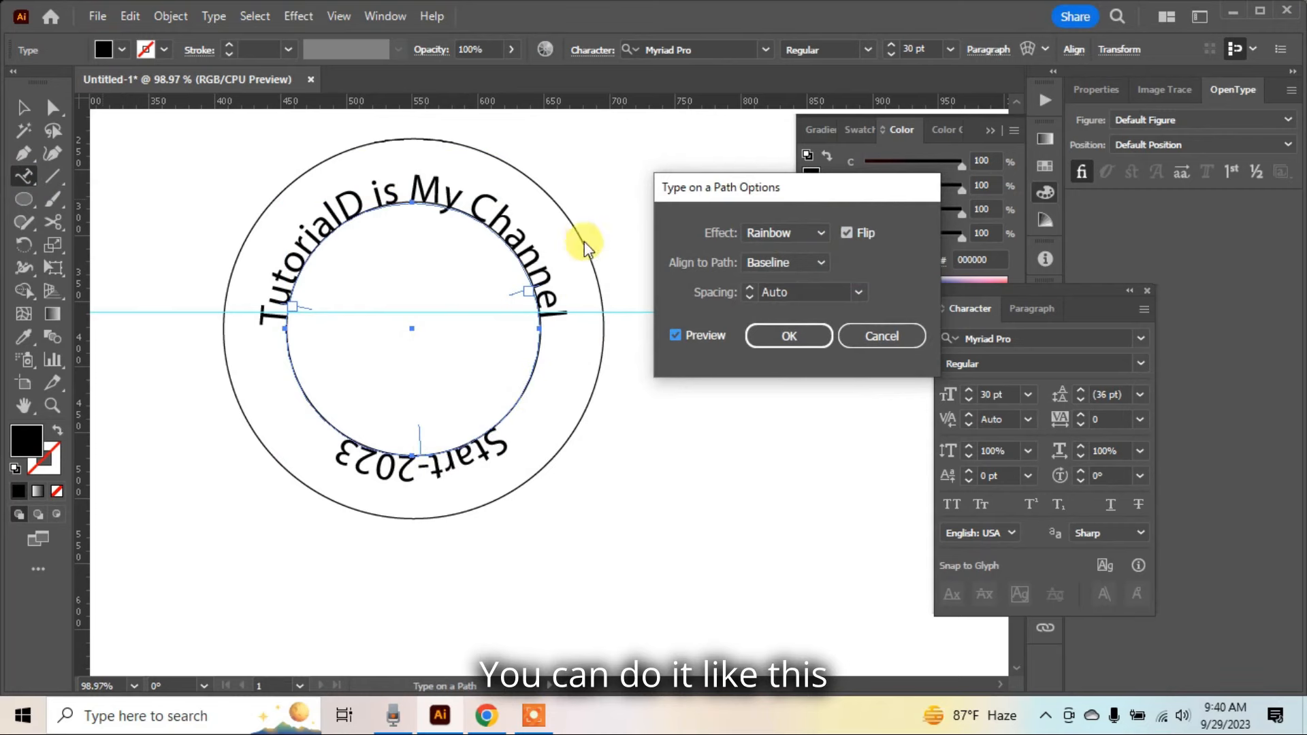
pyautogui.click(813, 335)
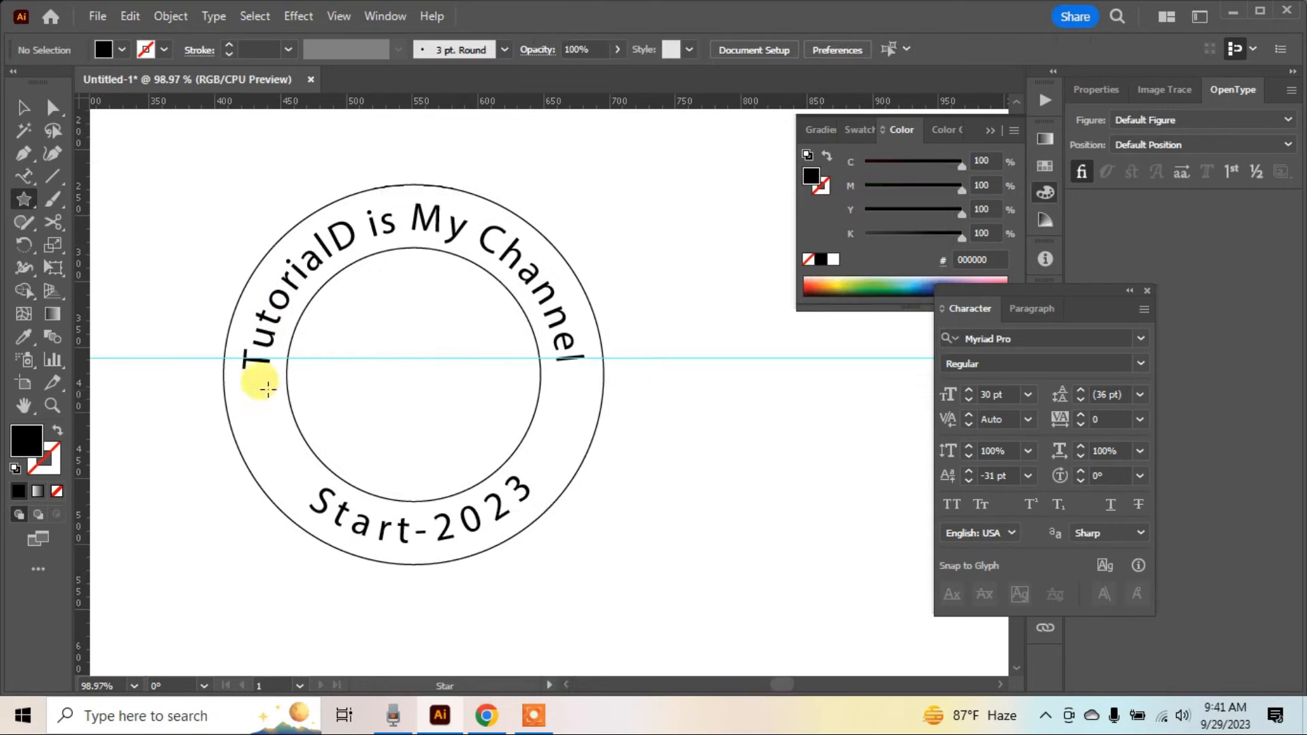
# - Place three small black stars down the left side of the ring below the upper text, and copy them to the right side
pyautogui.moveTo(249, 388)
pyautogui.mouseDown()
pyautogui.moveTo(265, 394)
pyautogui.moveTo(282, 454)
pyautogui.mouseUp()
pyautogui.press('a')
pyautogui.click(322, 493)
pyautogui.press('v')
pyautogui.moveTo(240, 389); pyautogui.dragTo(565, 473)
# - Reflect the copied stars to mirror the left set, and position them within the right side of the ring
pyautogui.click(24, 175)
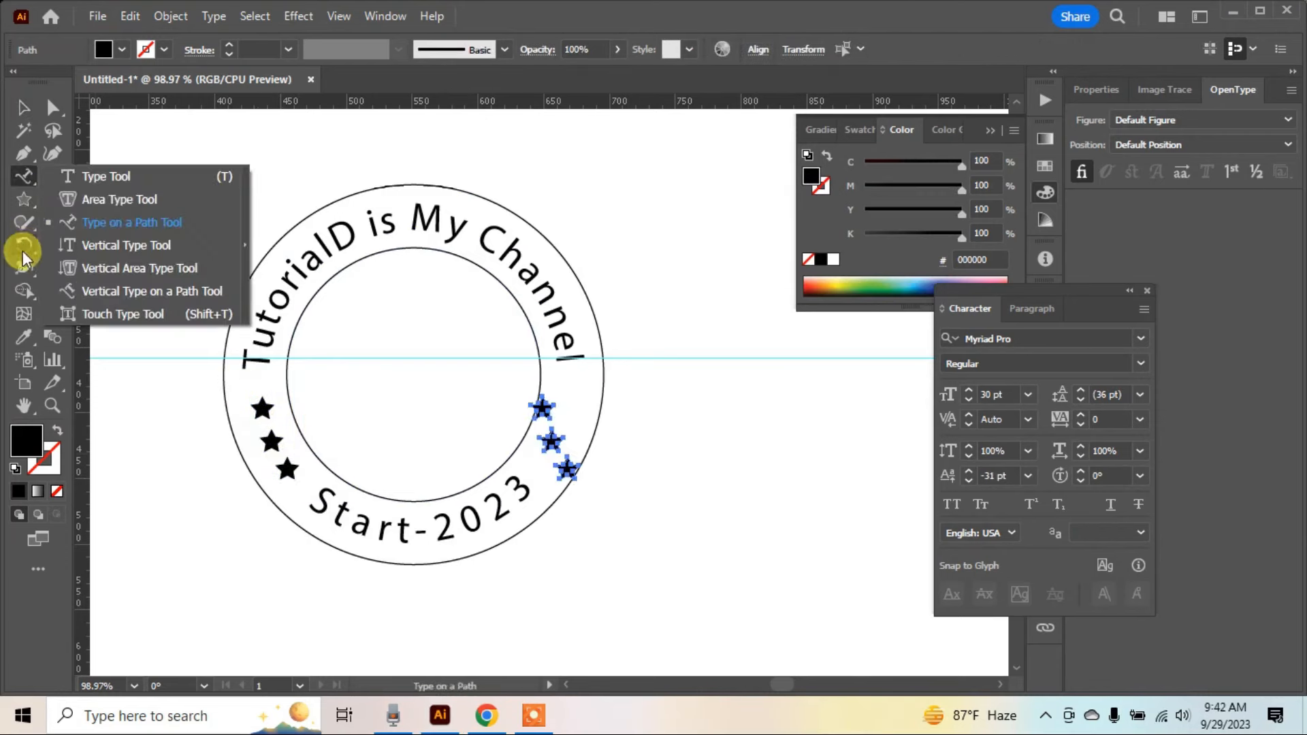
pyautogui.rightClick(24, 246)
pyautogui.click(111, 269)
pyautogui.doubleClick(25, 246)
pyautogui.click(658, 477)
pyautogui.moveTo(572, 414); pyautogui.dragTo(574, 401)
pyautogui.keyDown('ctrl'); pyautogui.click(640, 496); pyautogui.keyUp('ctrl')
pyautogui.press('v')
# - Draw a black 50 px circle inside the inner circle, add an overlapping duplicate beside it, and select both
pyautogui.click(23, 153)
pyautogui.rightClick(24, 198)
pyautogui.click(85, 244)
pyautogui.moveTo(417, 340); pyautogui.dragTo(428, 340)
pyautogui.moveTo(455, 366); pyautogui.dragTo(368, 291)
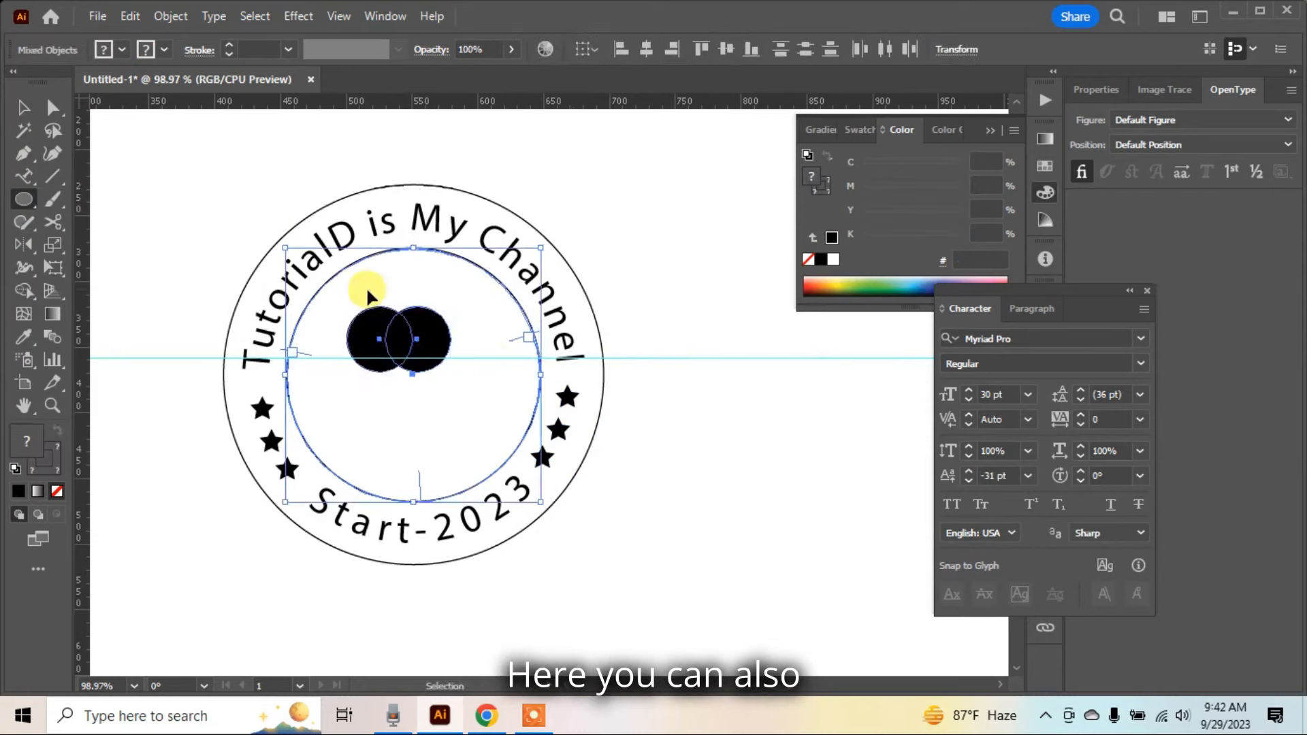
pyautogui.press('v')
pyautogui.click(458, 331)
pyautogui.click(499, 402)
pyautogui.moveTo(475, 347); pyautogui.dragTo(371, 309)
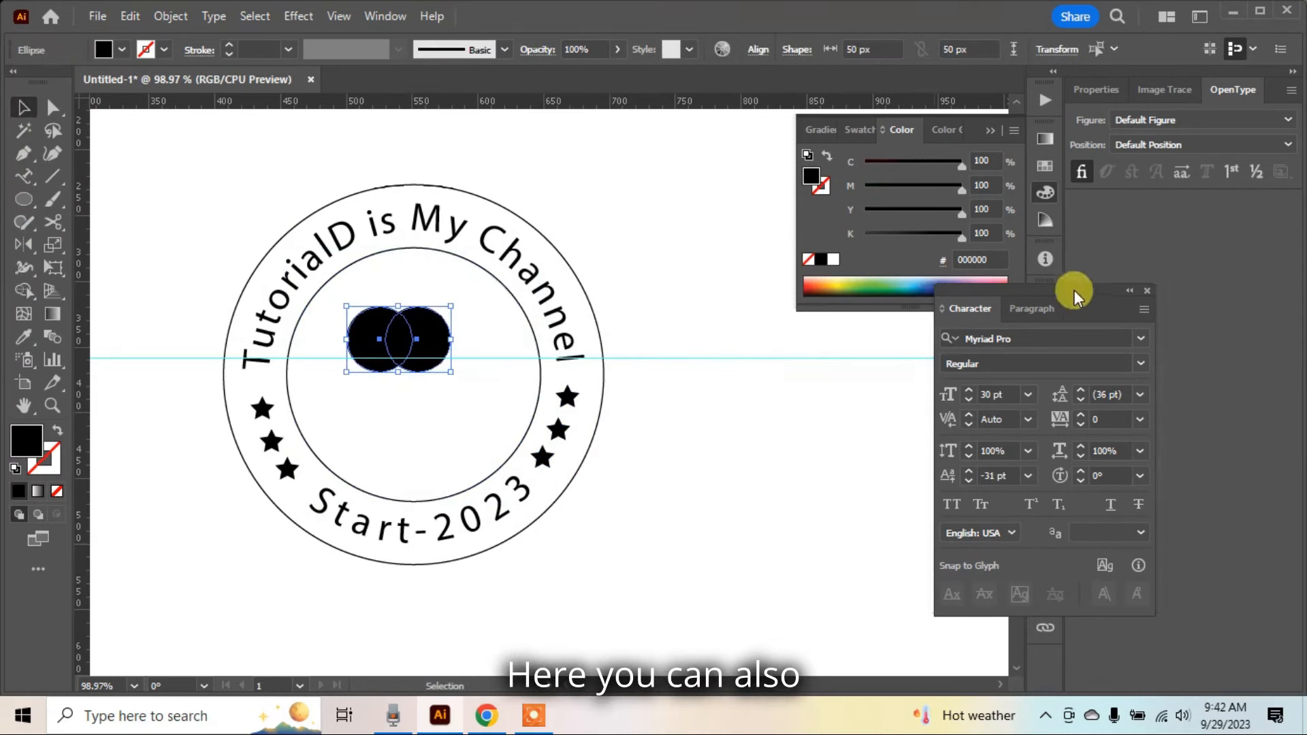
# - Intersect the two overlapping circles with Pathfinder to form a petal, and move it up inside the inner circle
pyautogui.moveTo(1074, 291); pyautogui.dragTo(878, 355)
pyautogui.click(1045, 418)
pyautogui.click(1041, 510)
pyautogui.click(891, 499)
pyautogui.moveTo(395, 339); pyautogui.dragTo(398, 308)
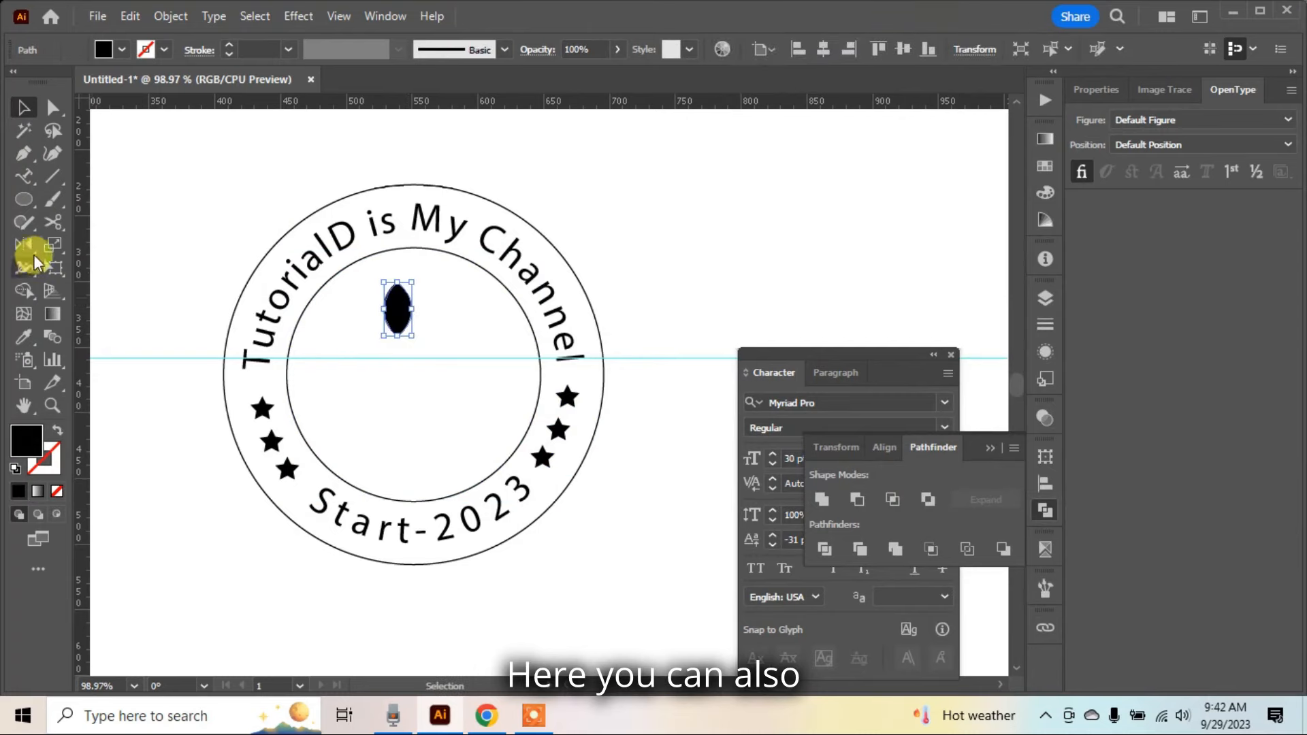
# - Repeat the petal radially as a seven-petal flower centred inside the inner circle of the badge
pyautogui.click(170, 15)
pyautogui.moveTo(312, 576)
pyautogui.click(549, 574)
pyautogui.moveTo(463, 329); pyautogui.dragTo(462, 403)
pyautogui.click(665, 340)
pyautogui.moveTo(362, 371); pyautogui.dragTo(293, 371)
pyautogui.moveTo(460, 358); pyautogui.dragTo(476, 356)
pyautogui.moveTo(413, 473); pyautogui.dragTo(413, 471)
pyautogui.press('Tab')
pyautogui.moveTo(408, 371); pyautogui.dragTo(403, 371)
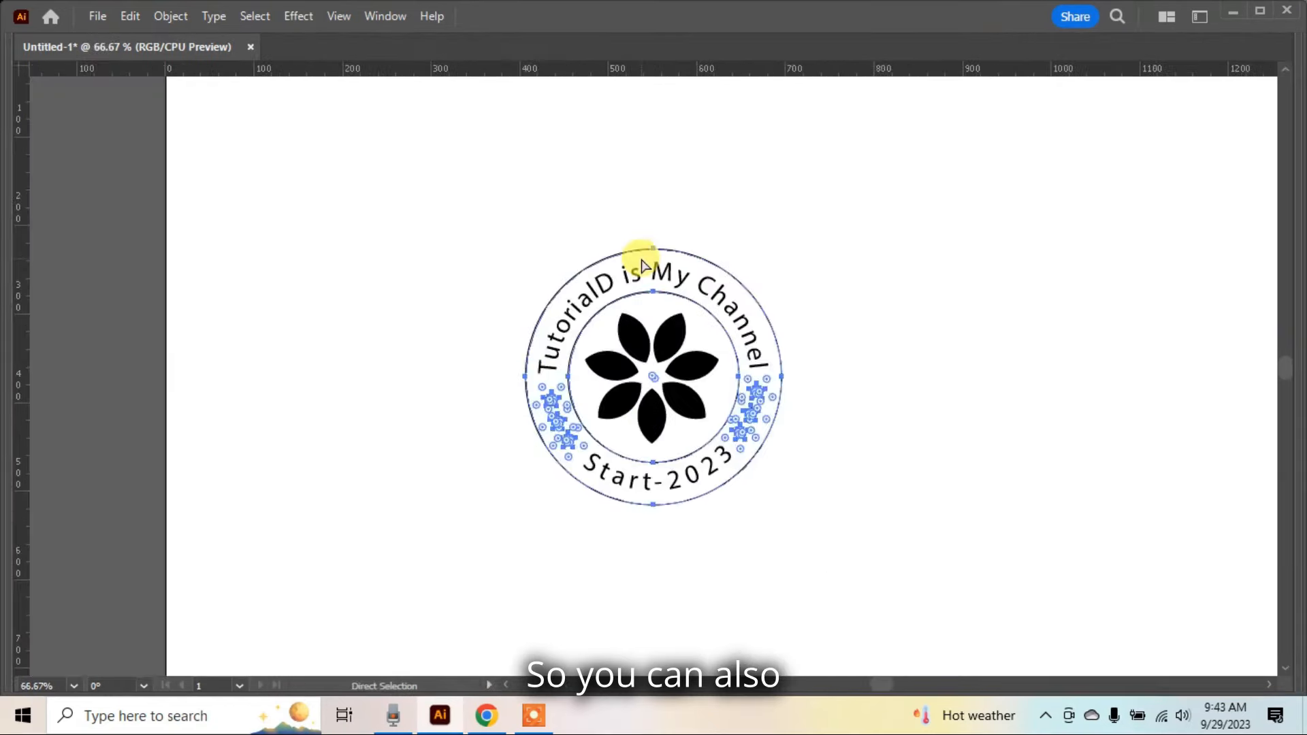
pyautogui.press('Tab')
pyautogui.click(255, 228)
# - Place Lorem ipsum placeholder text in the empty area right of the badge and enlarge it to about 68 pt
pyautogui.click(23, 173)
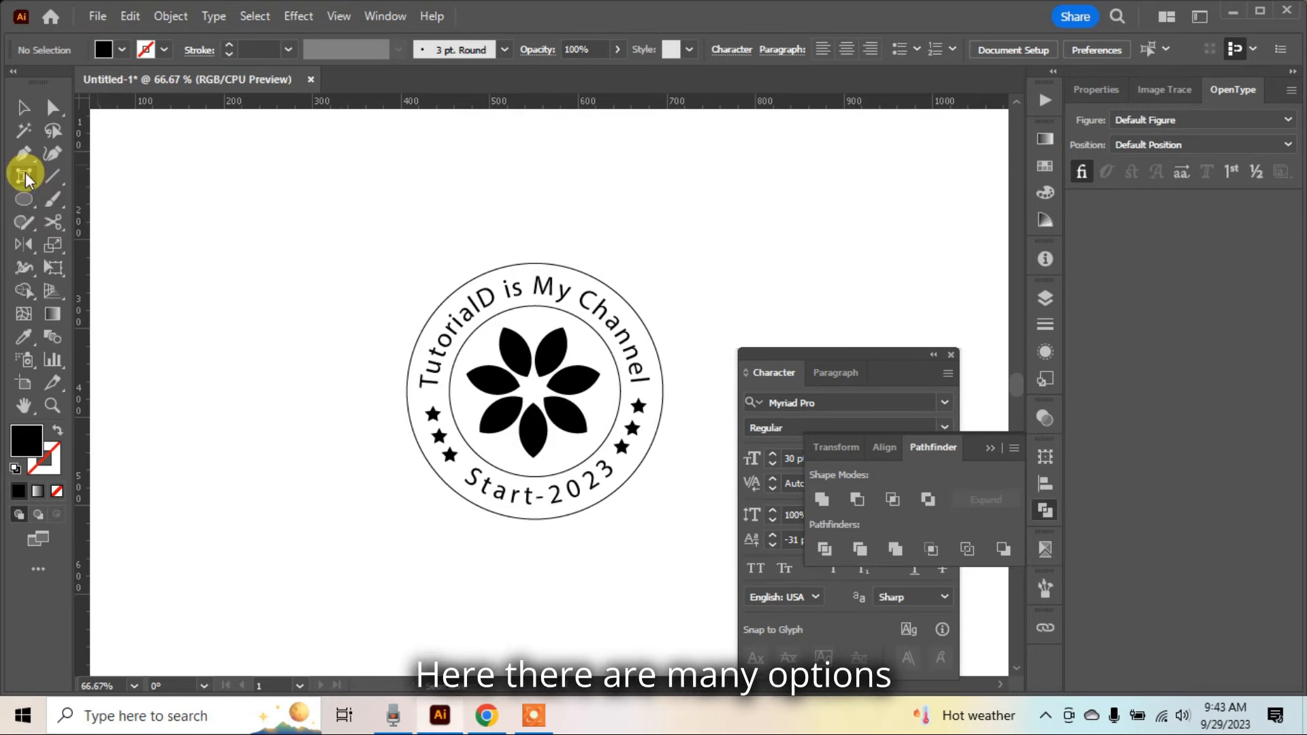
pyautogui.rightClick(25, 176)
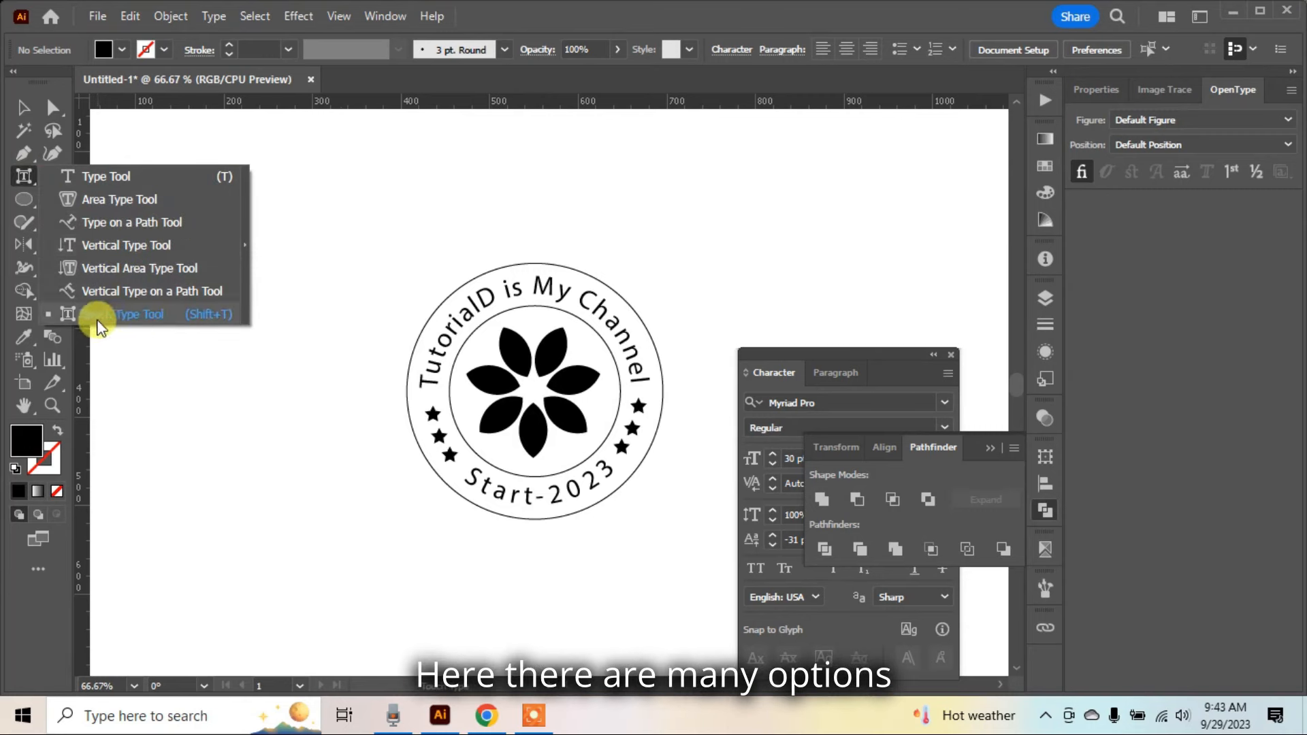
pyautogui.click(169, 313)
pyautogui.hscroll(10, 637, 278)
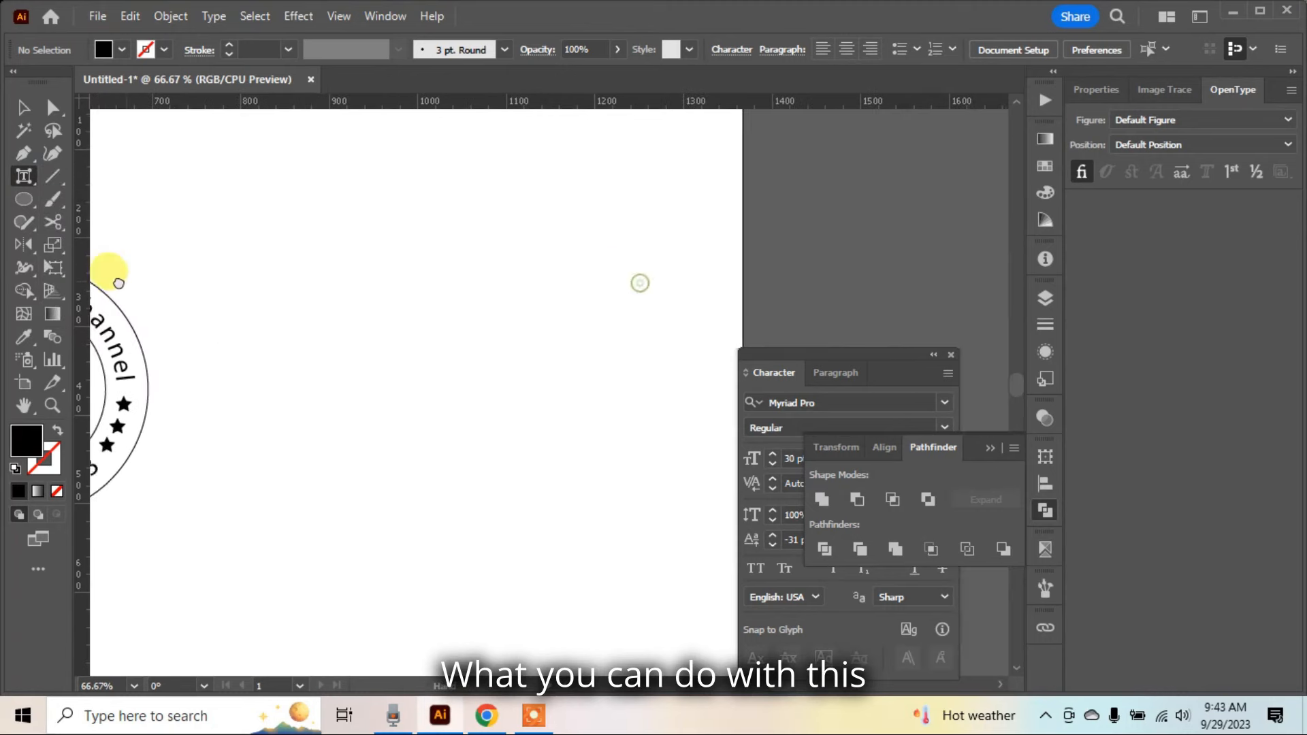
pyautogui.moveTo(28, 174); pyautogui.dragTo(68, 175)
pyautogui.click(286, 265)
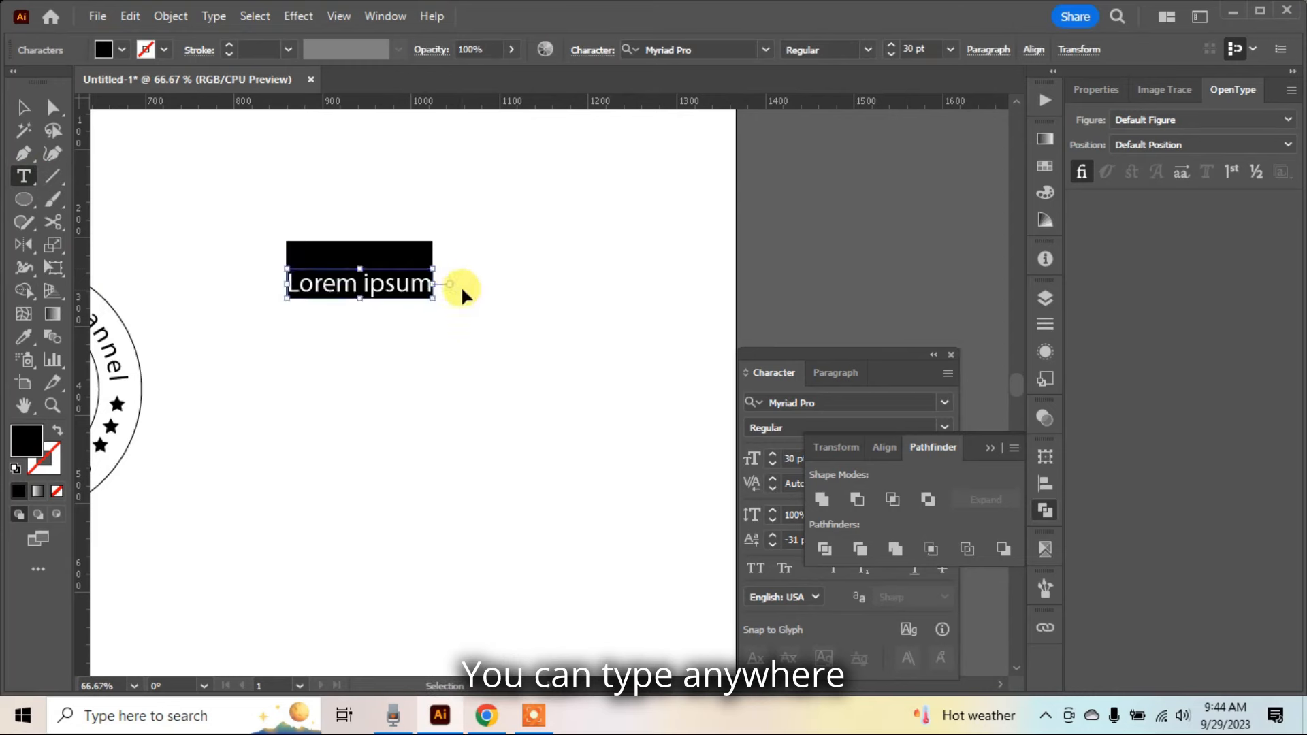
pyautogui.keyDown('ctrl'); pyautogui.click(460, 285); pyautogui.keyUp('ctrl')
pyautogui.keyDown('ctrl'); pyautogui.click(407, 287); pyautogui.keyUp('ctrl')
pyautogui.moveTo(427, 300)
pyautogui.mouseDown()
pyautogui.moveTo(613, 353)
pyautogui.moveTo(615, 327)
pyautogui.moveTo(438, 292)
pyautogui.moveTo(437, 280)
pyautogui.mouseUp()
# - Use the Touch Type Tool to enlarge the letter o in Lorem and tilt it slightly
pyautogui.moveTo(23, 176); pyautogui.dragTo(91, 315)
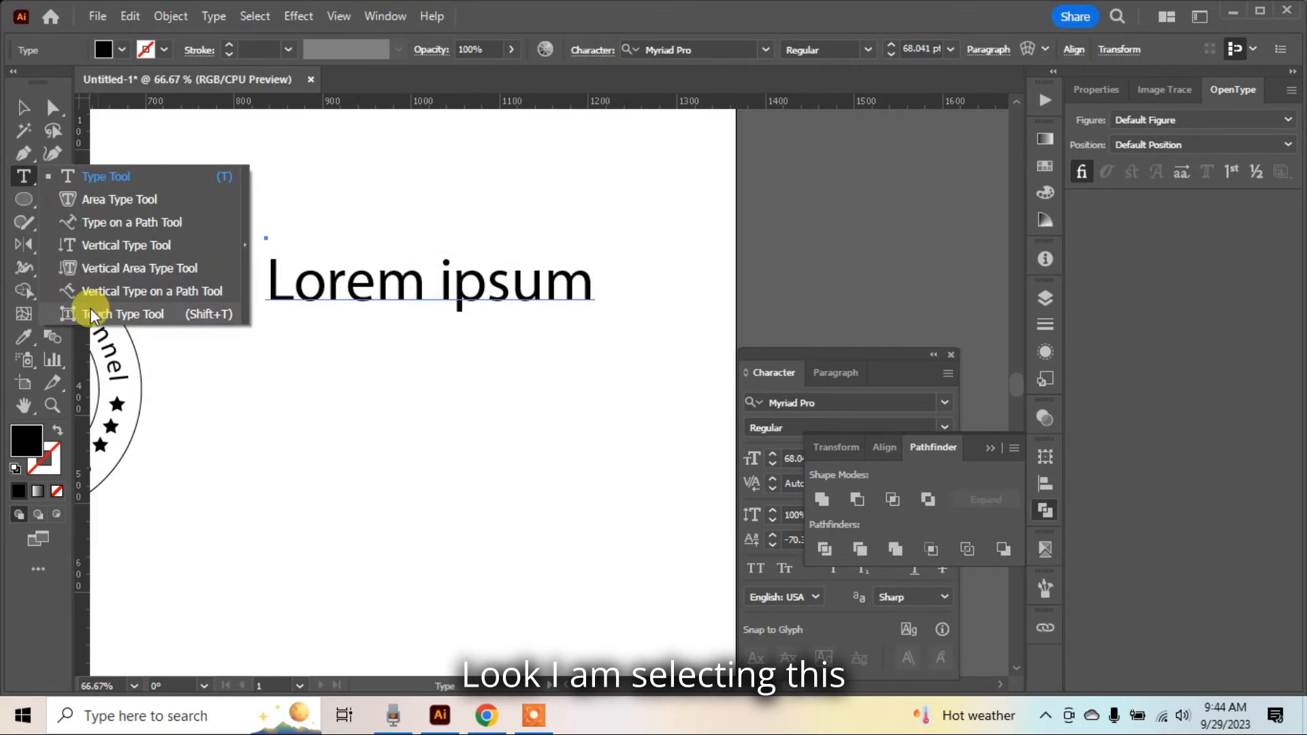
pyautogui.click(189, 314)
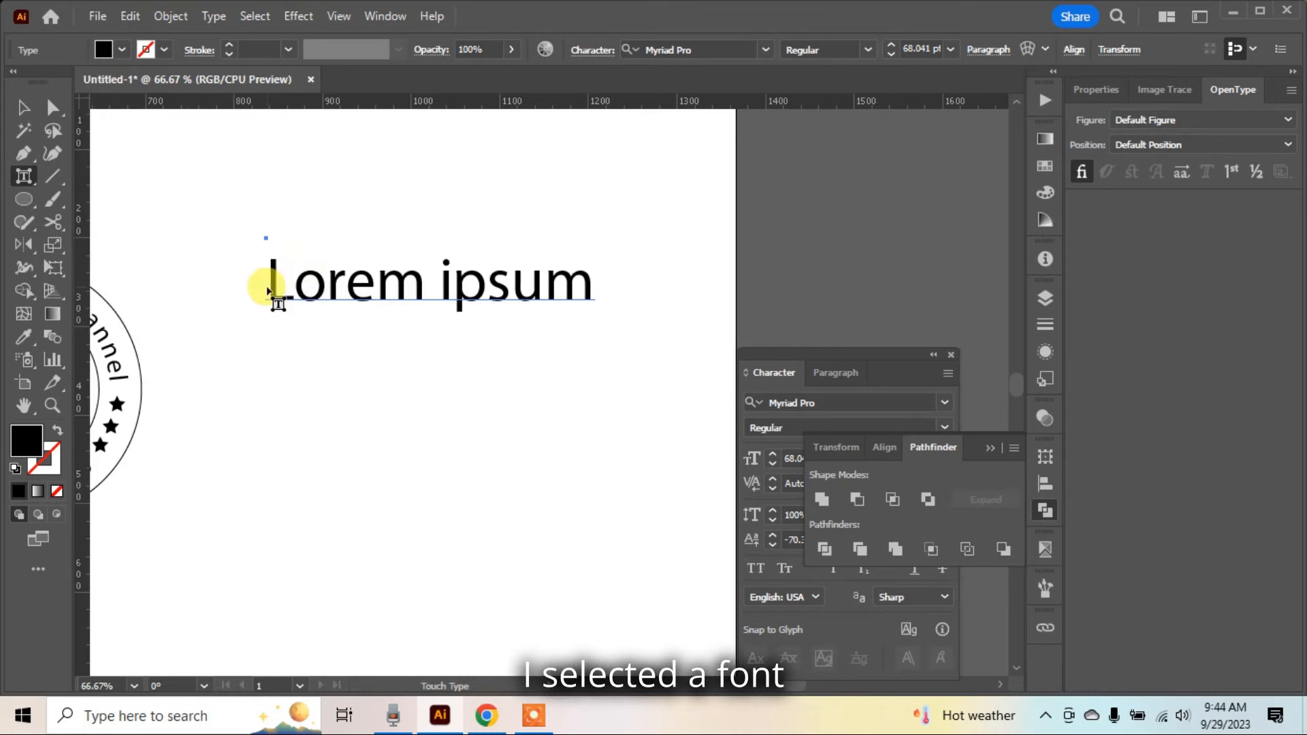
pyautogui.click(307, 286)
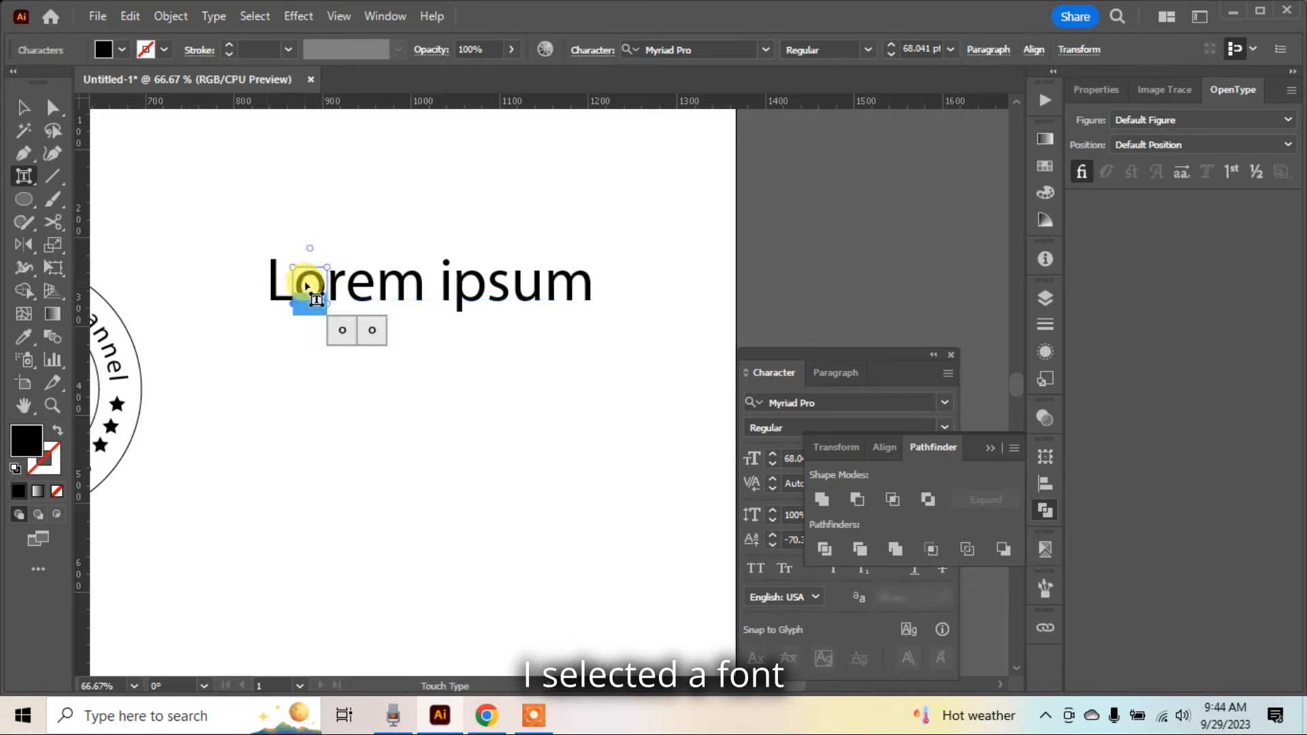
pyautogui.moveTo(312, 245); pyautogui.dragTo(348, 250)
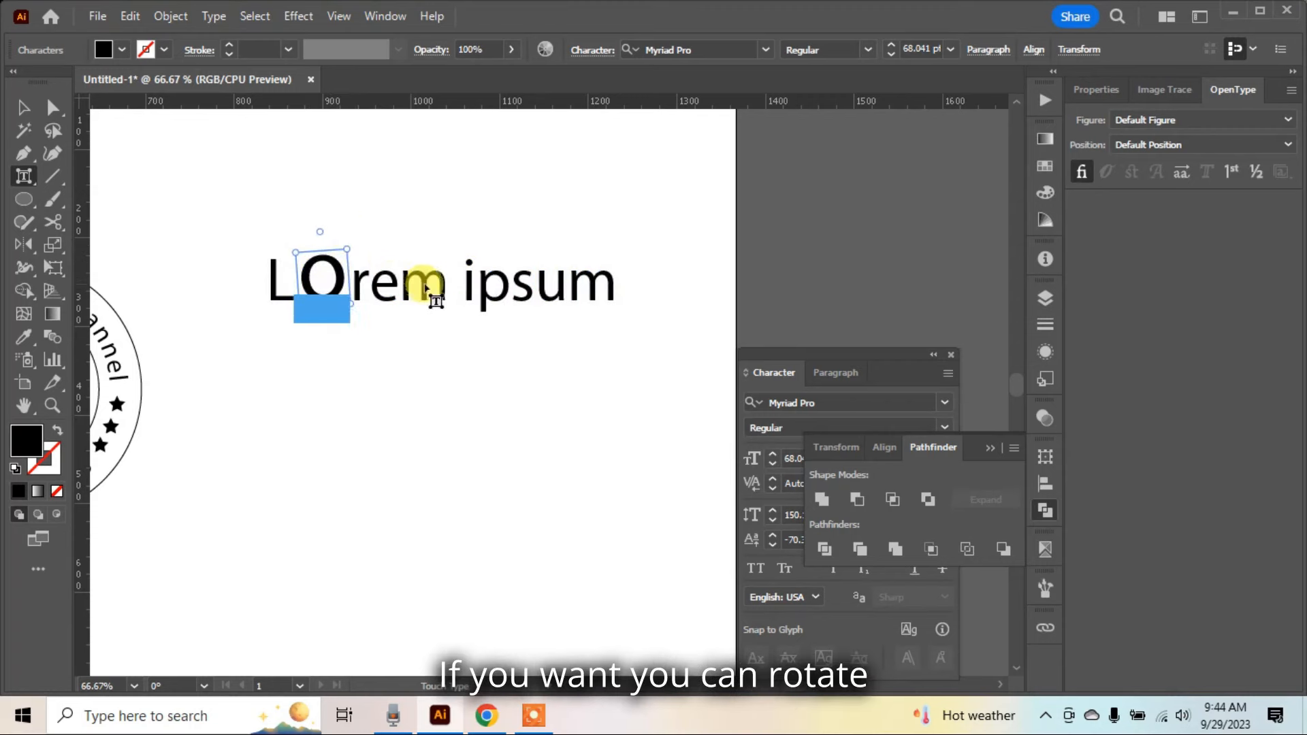
# - Rotate the letter p in ipsum clockwise with the Touch Type Tool and stretch it wide
pyautogui.click(505, 295)
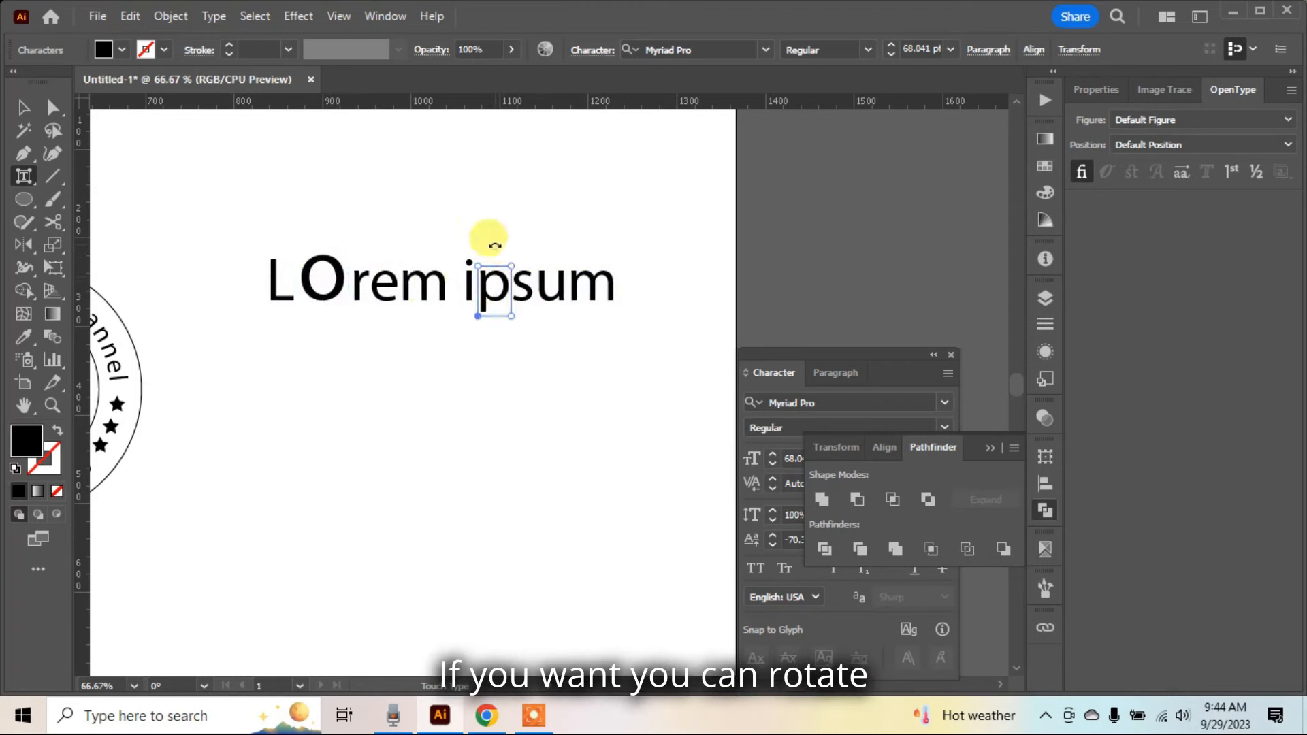
pyautogui.moveTo(495, 244); pyautogui.dragTo(525, 263)
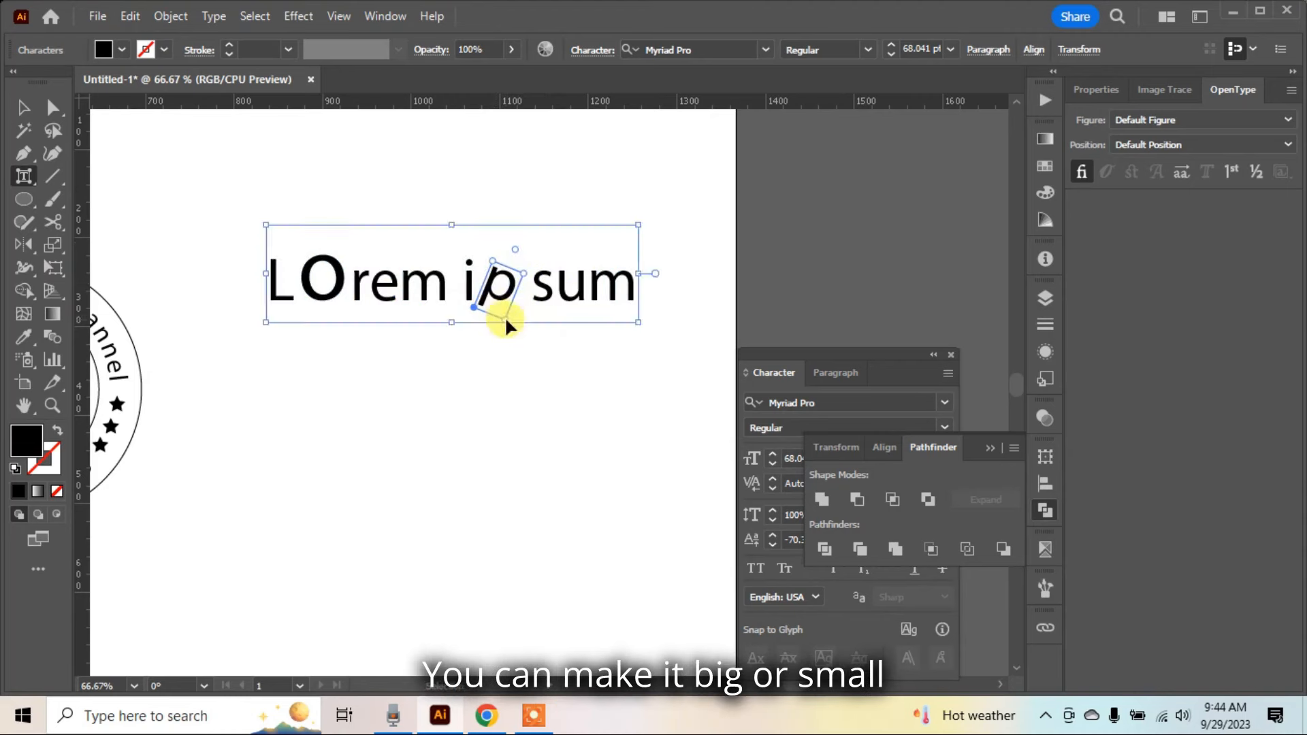
pyautogui.moveTo(505, 319); pyautogui.dragTo(681, 306)
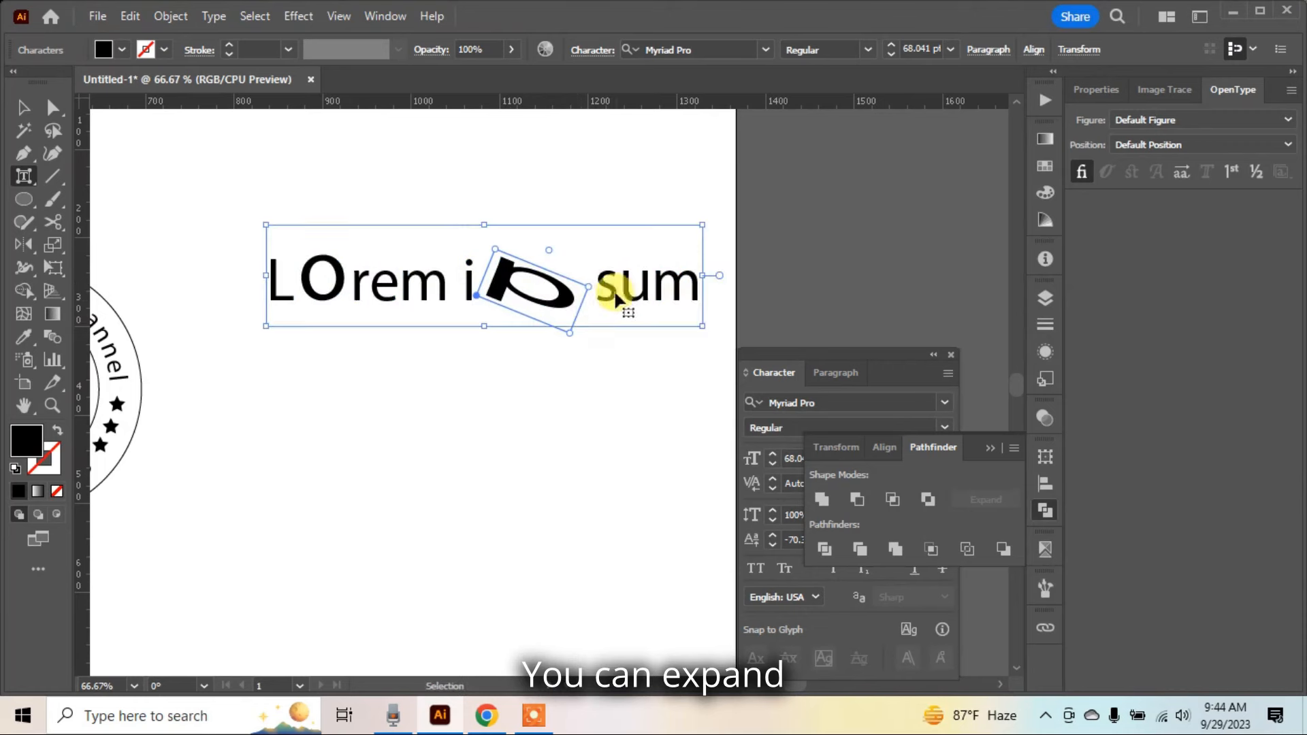
# - Undo the wide stretch of the letter p in ipsum and set it slanted slightly below the baseline
pyautogui.hotkey('ctrl', 'z')
pyautogui.moveTo(472, 305); pyautogui.dragTo(509, 301)
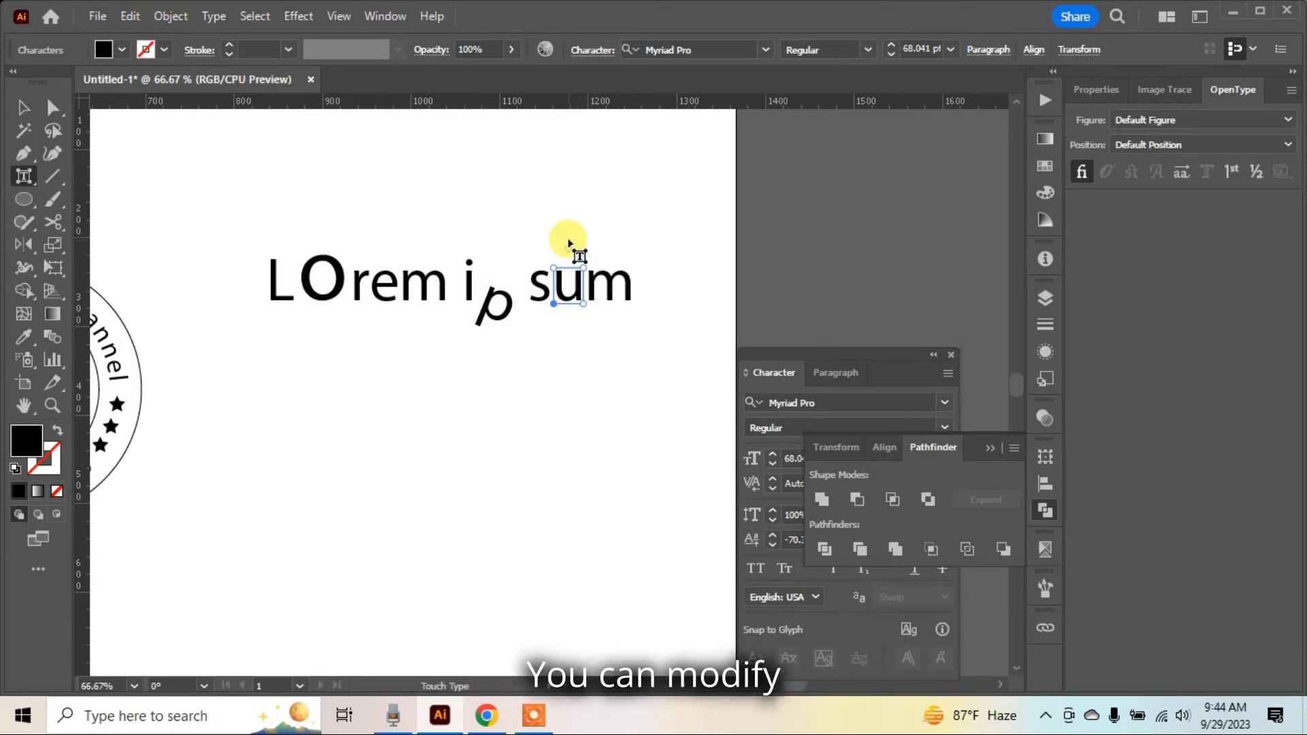
# - Tilt the u in ipsum and the e in Lorem slightly clockwise, and enlarge the m in Lorem with the Touch Type Tool
pyautogui.moveTo(570, 249); pyautogui.dragTo(583, 253)
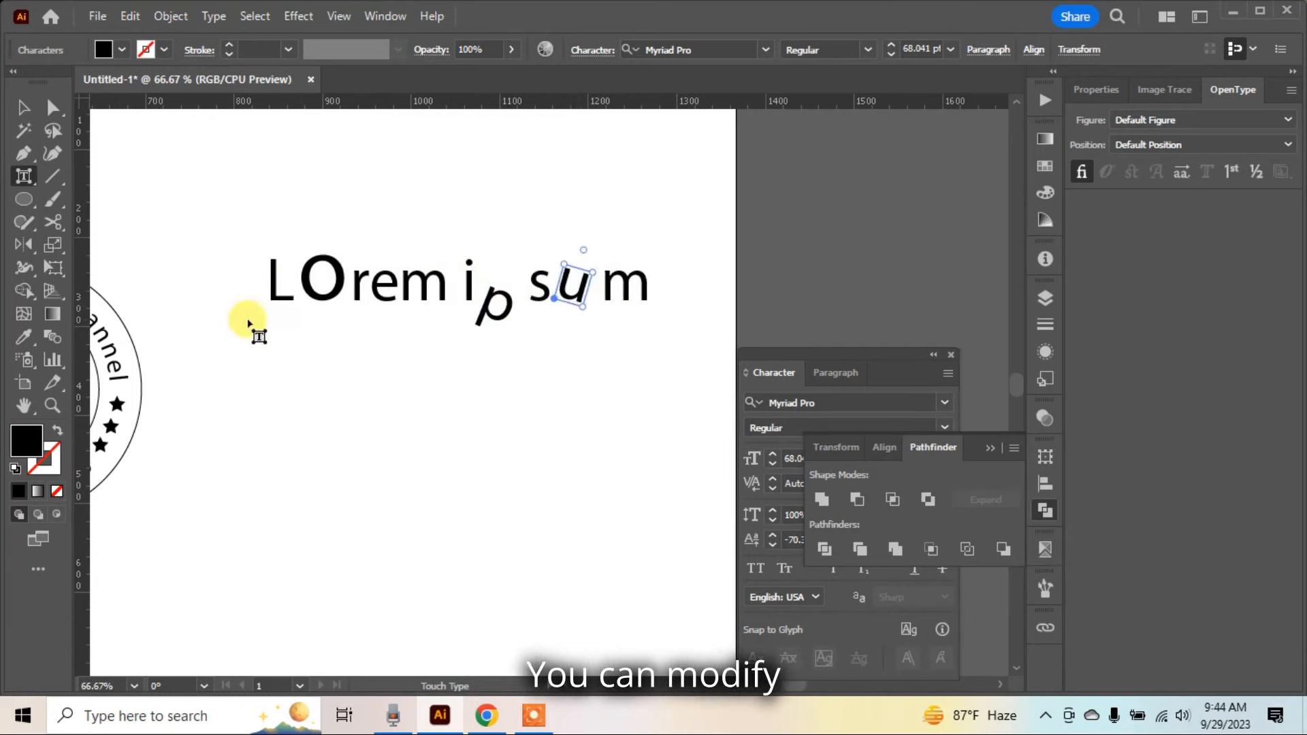
pyautogui.click(249, 325)
pyautogui.click(382, 281)
pyautogui.moveTo(384, 247); pyautogui.dragTo(397, 249)
pyautogui.click(436, 289)
pyautogui.moveTo(461, 304); pyautogui.dragTo(416, 254)
pyautogui.keyDown('ctrl'); pyautogui.click(556, 390); pyautogui.keyUp('ctrl')
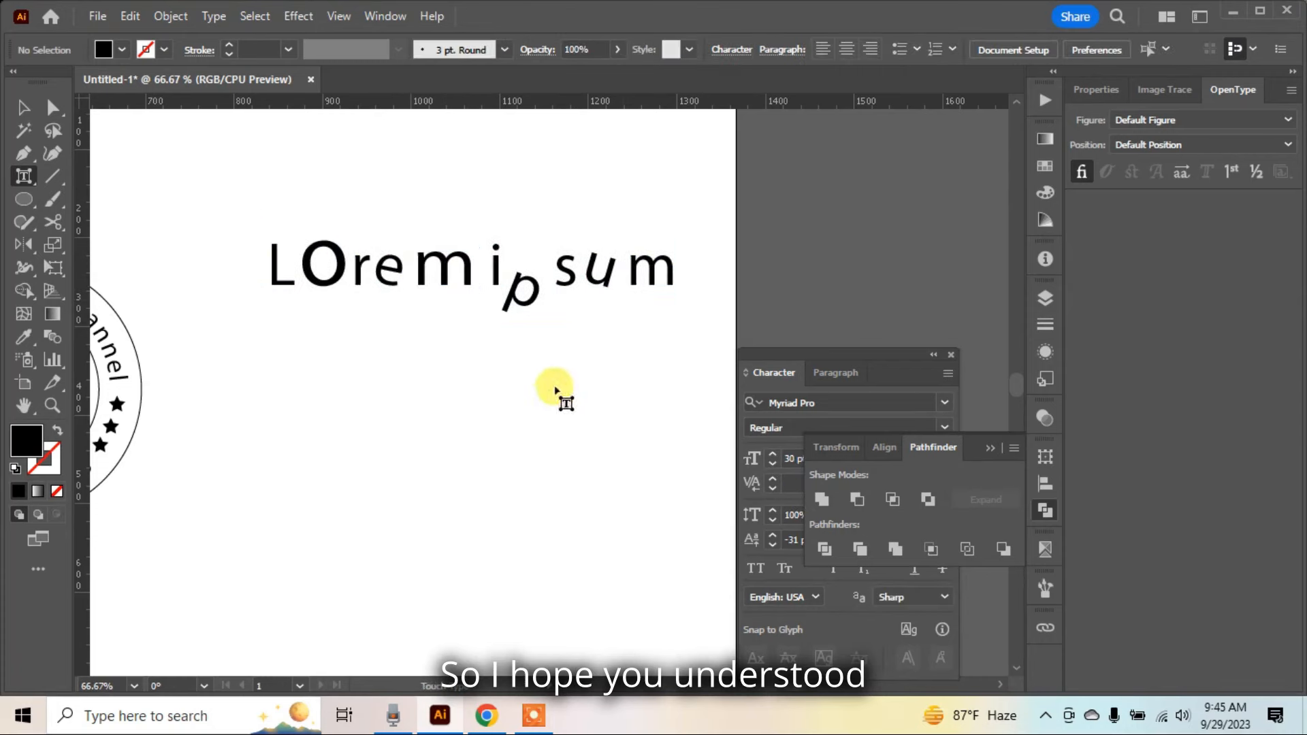
pyautogui.rightClick(34, 176)
pyautogui.click(160, 316)
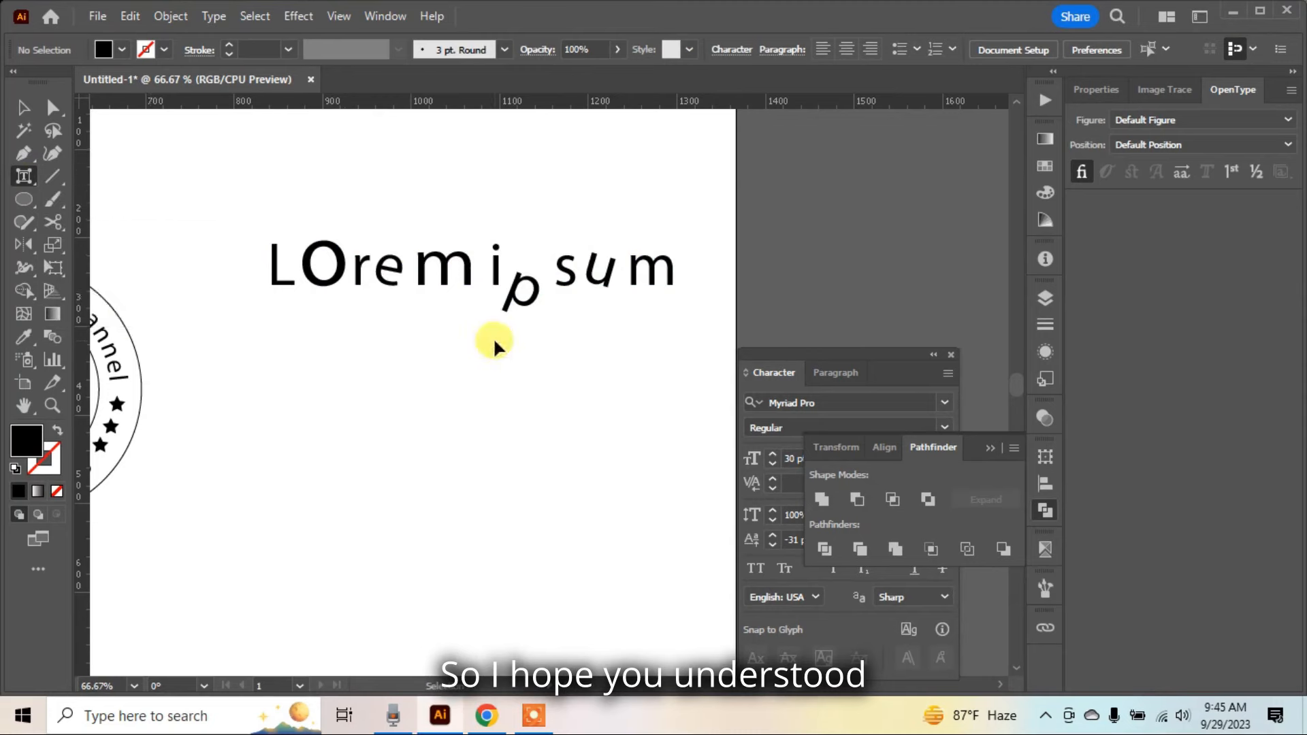
# - Switch to the Selection tool, show the badge and the Lorem ipsum text together, and hide the Pathfinder panel
pyautogui.hotkey('ctrl', '-')
pyautogui.hotkey('ctrl', '-')
pyautogui.press('v')
pyautogui.moveTo(419, 376); pyautogui.dragTo(499, 349)
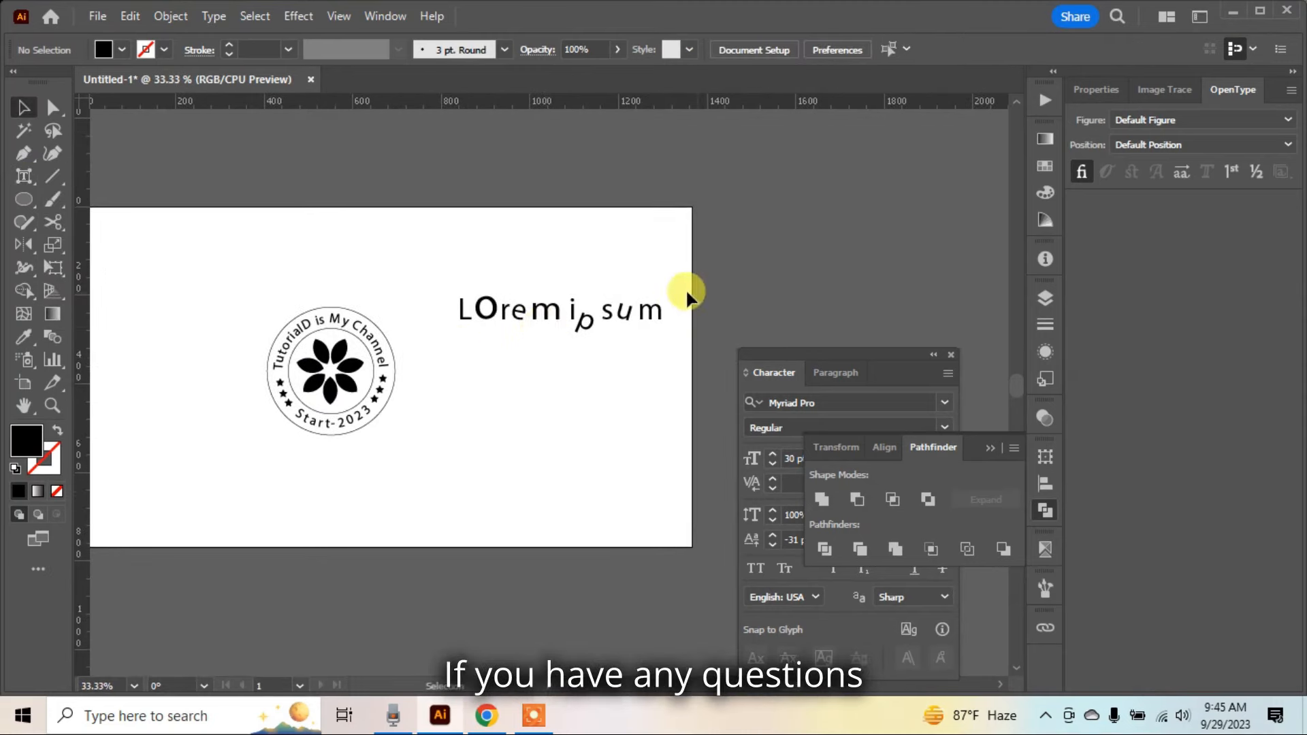
pyautogui.click(1043, 509)
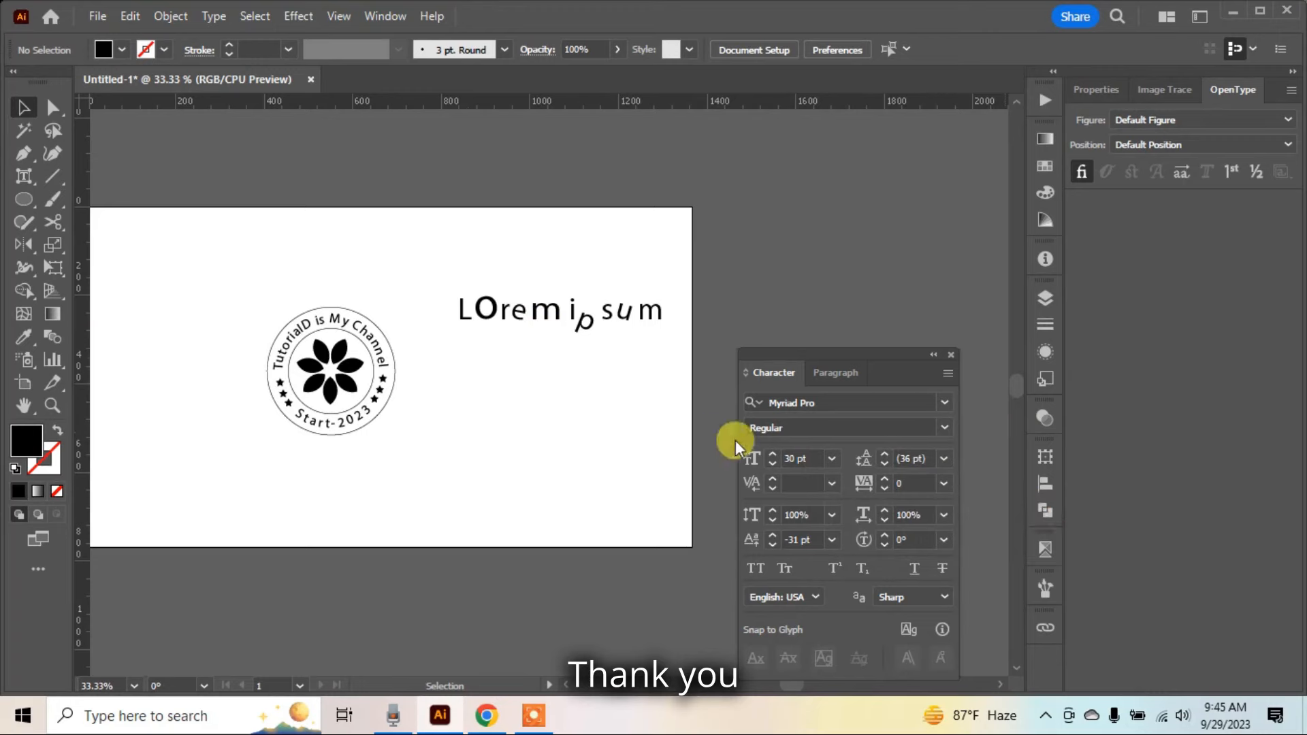